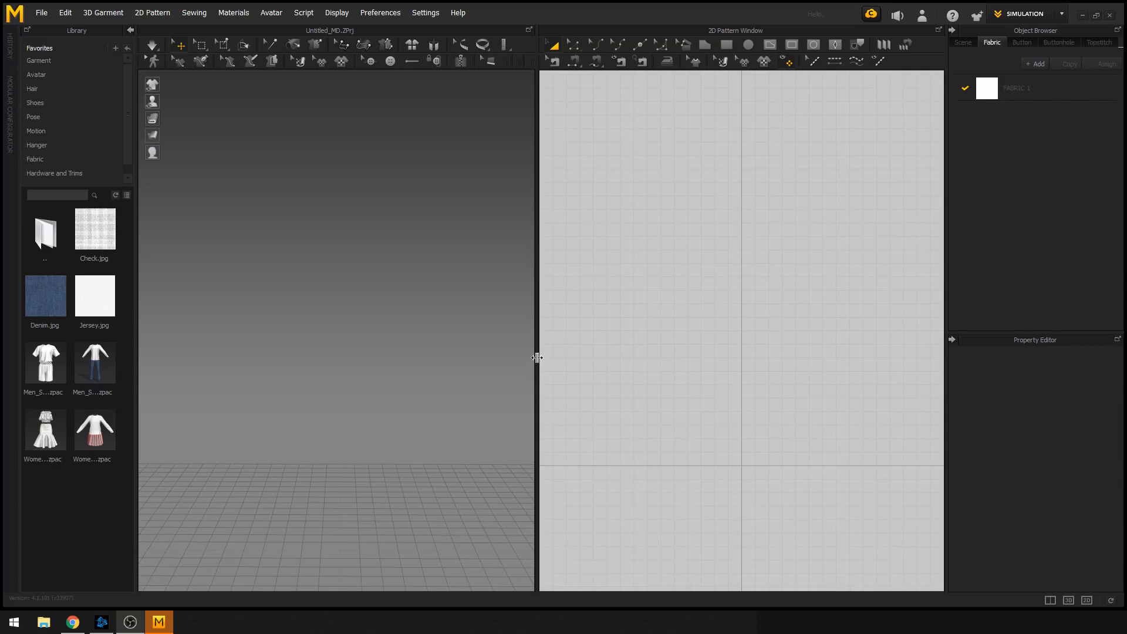
Widen the 2D pattern area and load the second female avatar from the library's Avatar collection.
{"action": "left_click_drag", "start_coordinate": [538, 358], "coordinate": [440, 386]}
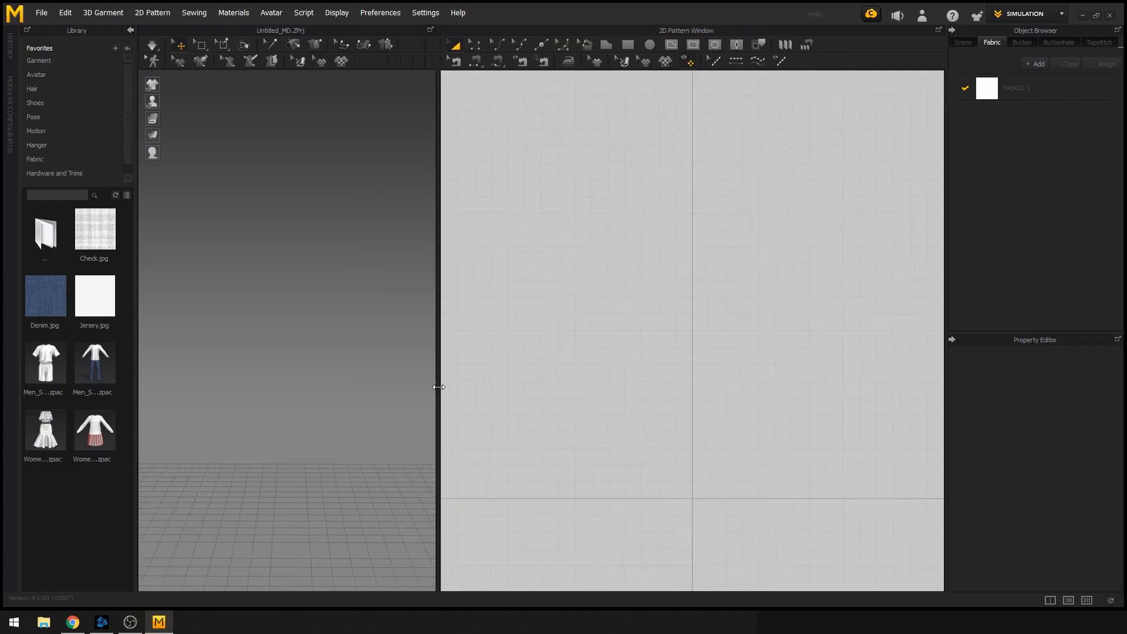
{"action": "left_click", "coordinate": [33, 76]}
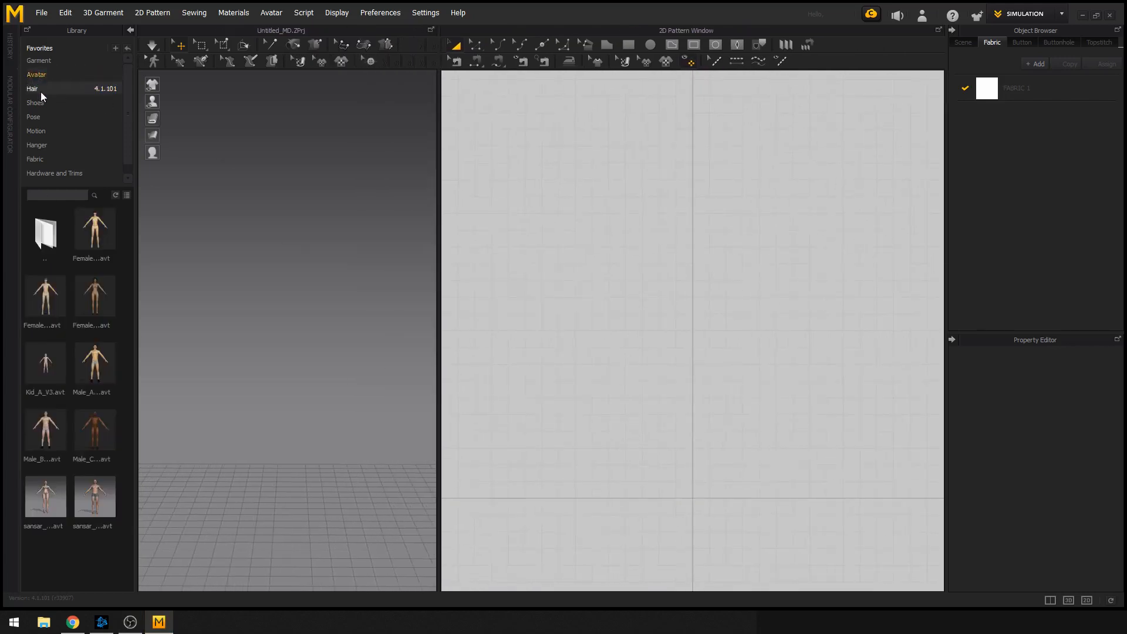
{"action": "double_click", "coordinate": [44, 303]}
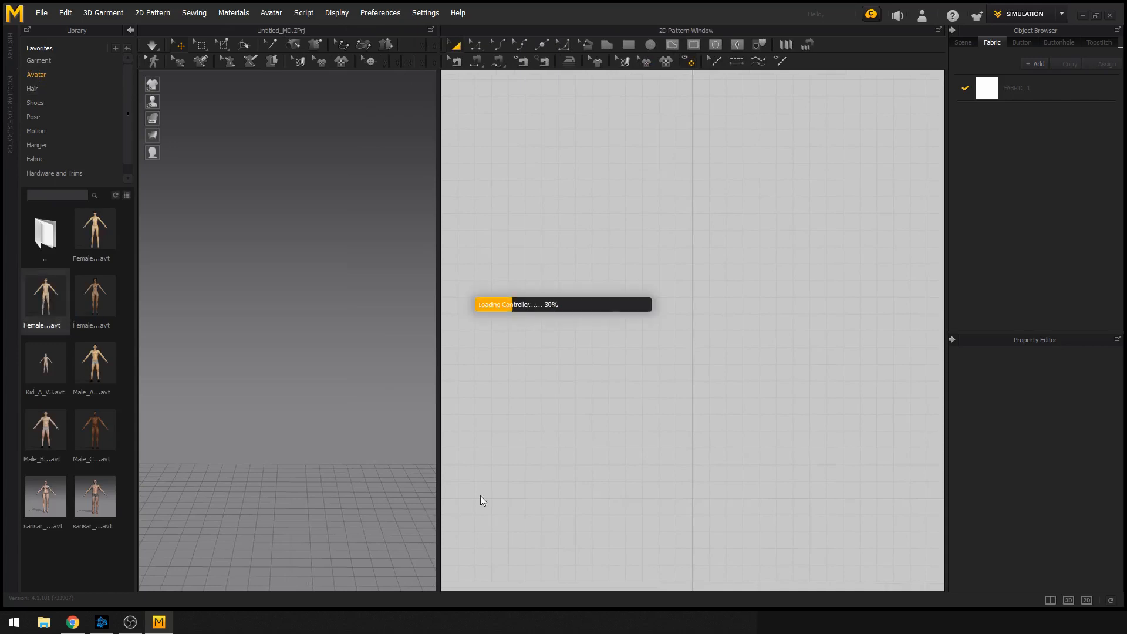
{"action": "mouse_move", "coordinate": [338, 317]}
{"action": "right_mouse_down"}
{"action": "mouse_move", "coordinate": [219, 304]}
{"action": "mouse_move", "coordinate": [327, 320]}
{"action": "right_mouse_up"}
Draw a closed polygon for the half bodice over the avatar's silhouette, from neck to waist along the centre line, about 181 mm wide at the hem.
{"action": "right_click_drag", "start_coordinate": [737, 239], "coordinate": [721, 377]}
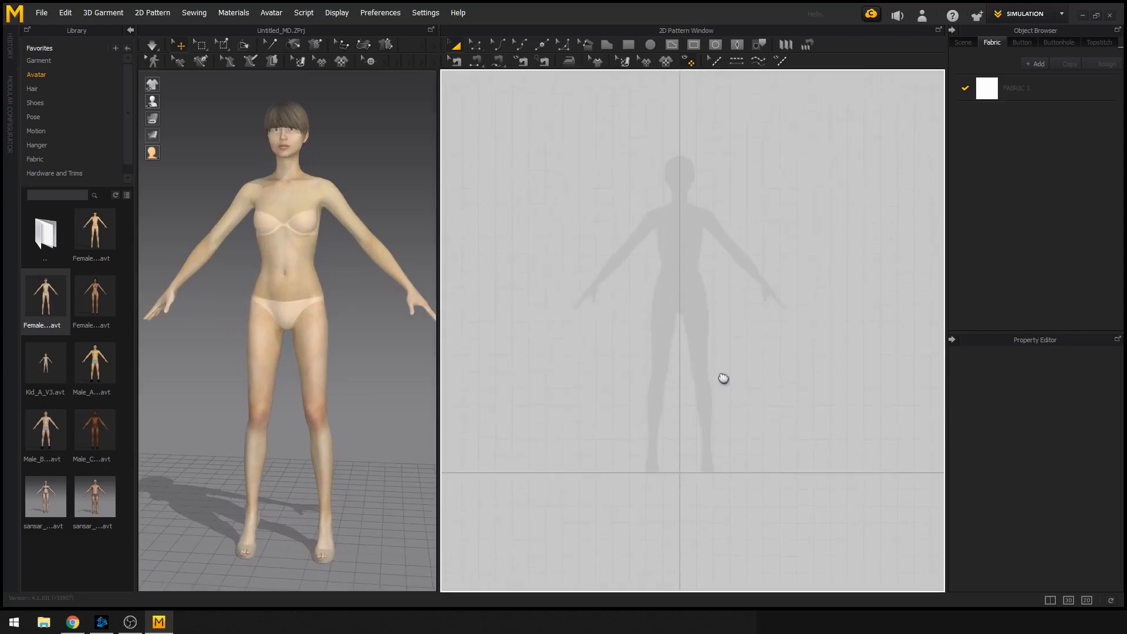
{"action": "scroll", "coordinate": [692, 279], "scroll_direction": "up", "scroll_amount": 4}
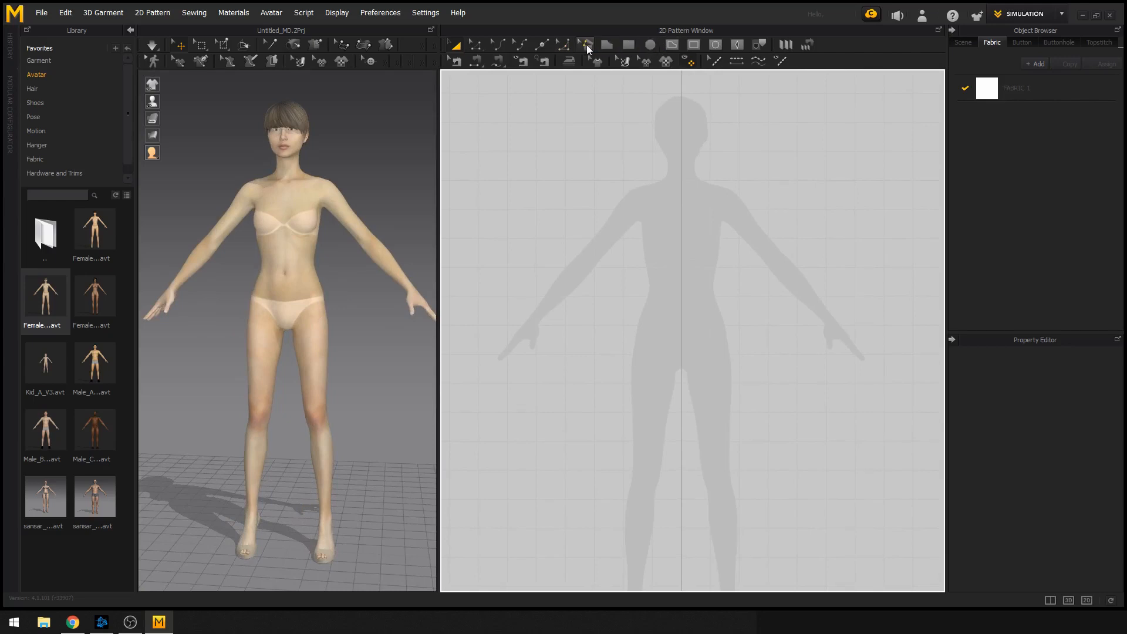
{"action": "left_click", "coordinate": [607, 49]}
{"action": "scroll", "coordinate": [693, 238], "scroll_direction": "up", "scroll_amount": 3}
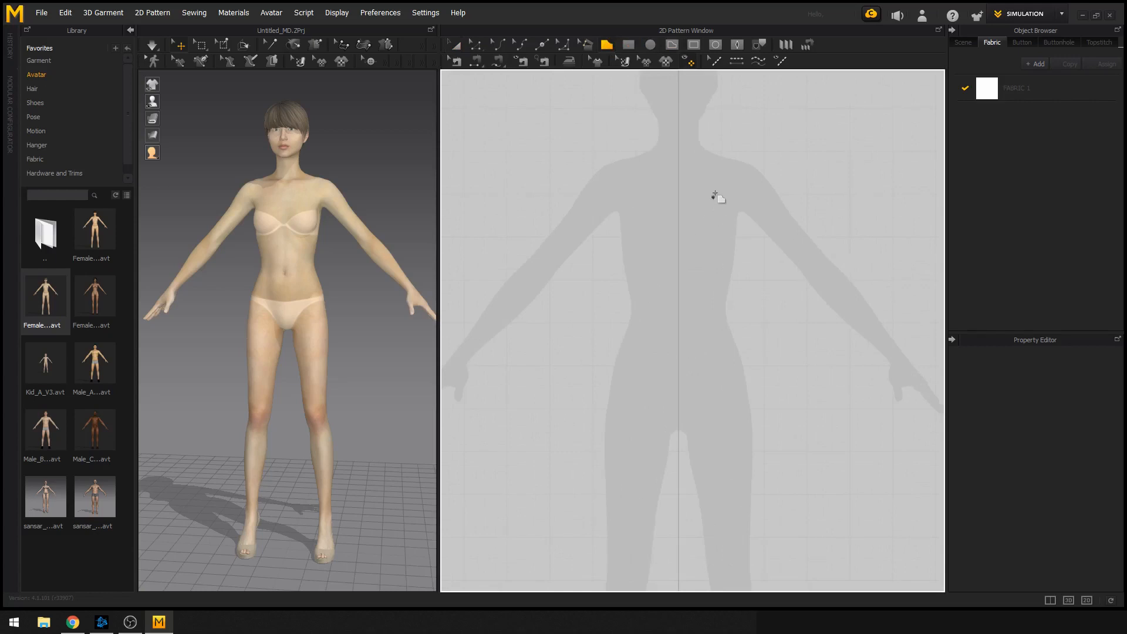
{"action": "middle_click_drag", "start_coordinate": [716, 192], "coordinate": [724, 233]}
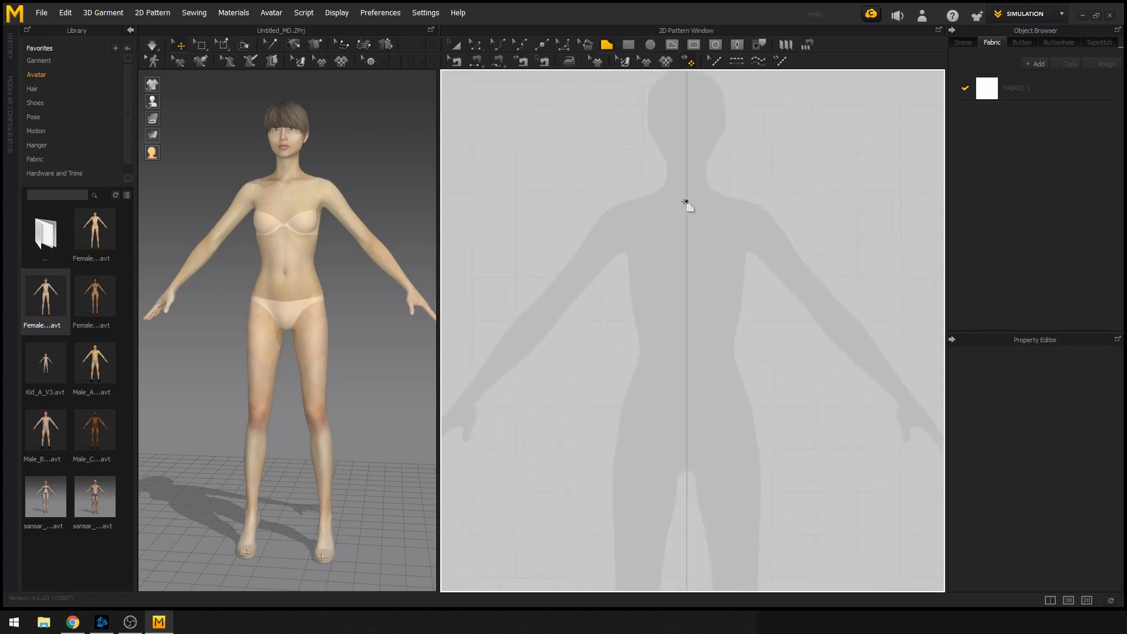
{"action": "left_click", "coordinate": [687, 202]}
{"action": "left_click", "coordinate": [653, 187]}
{"action": "left_click", "coordinate": [623, 187]}
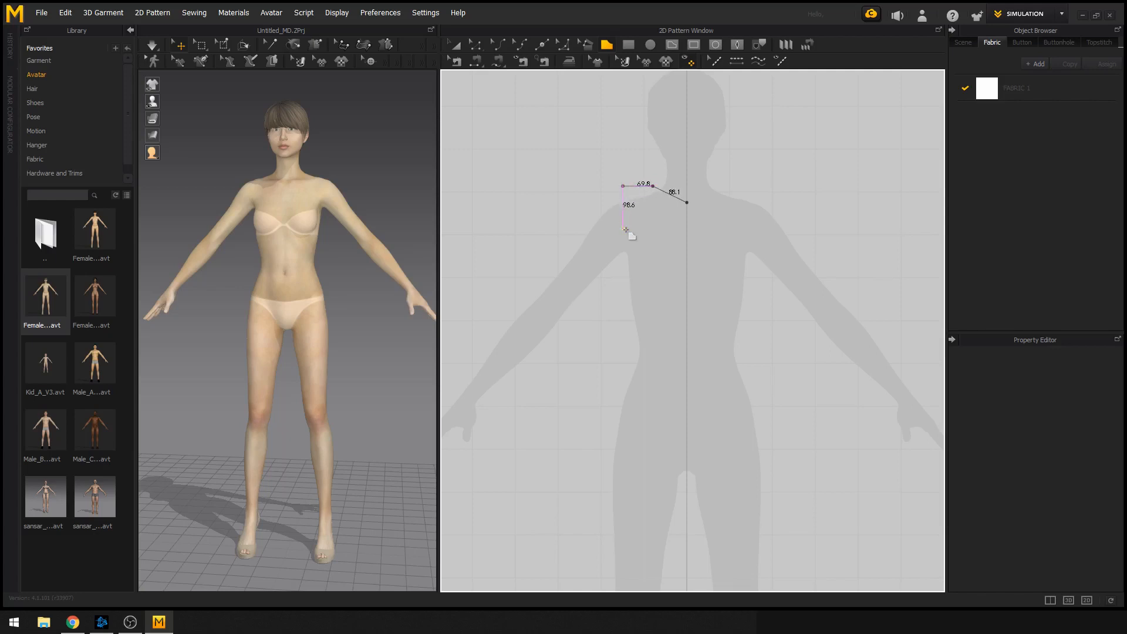
{"action": "left_click", "coordinate": [624, 263]}
{"action": "left_click", "coordinate": [609, 311]}
{"action": "left_click", "coordinate": [611, 377]}
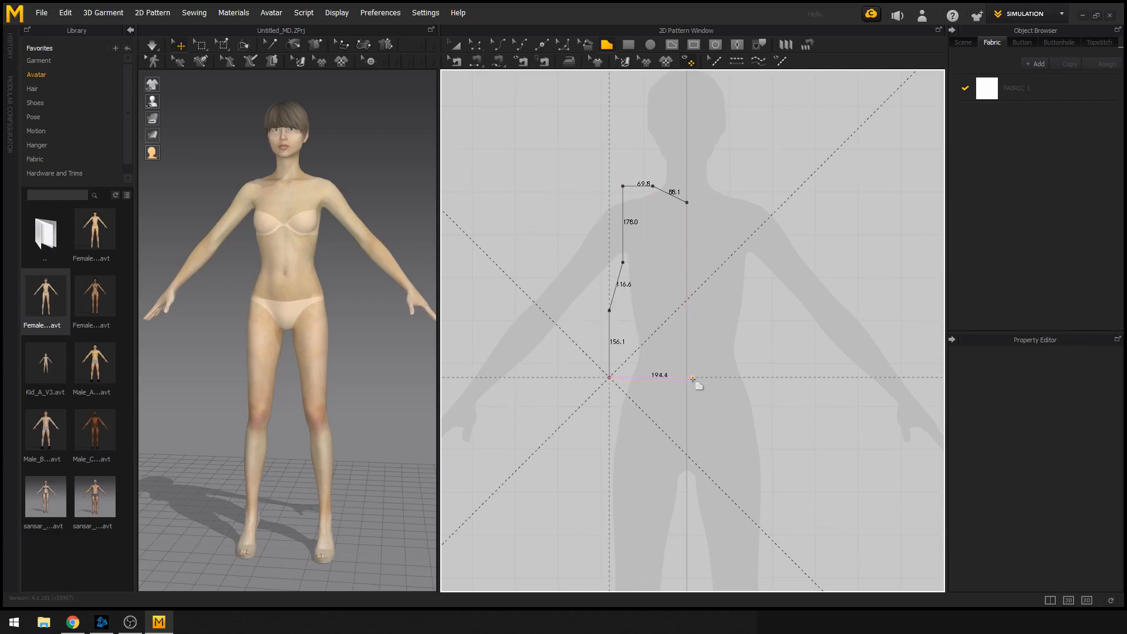
{"action": "left_click", "coordinate": [687, 377]}
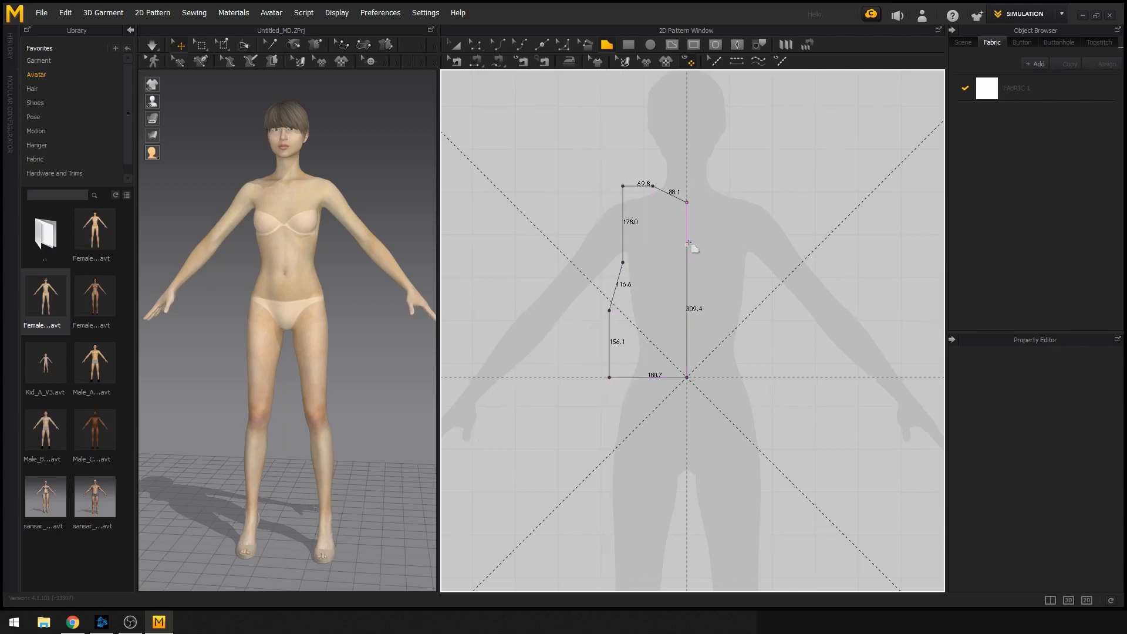
{"action": "left_click", "coordinate": [687, 202]}
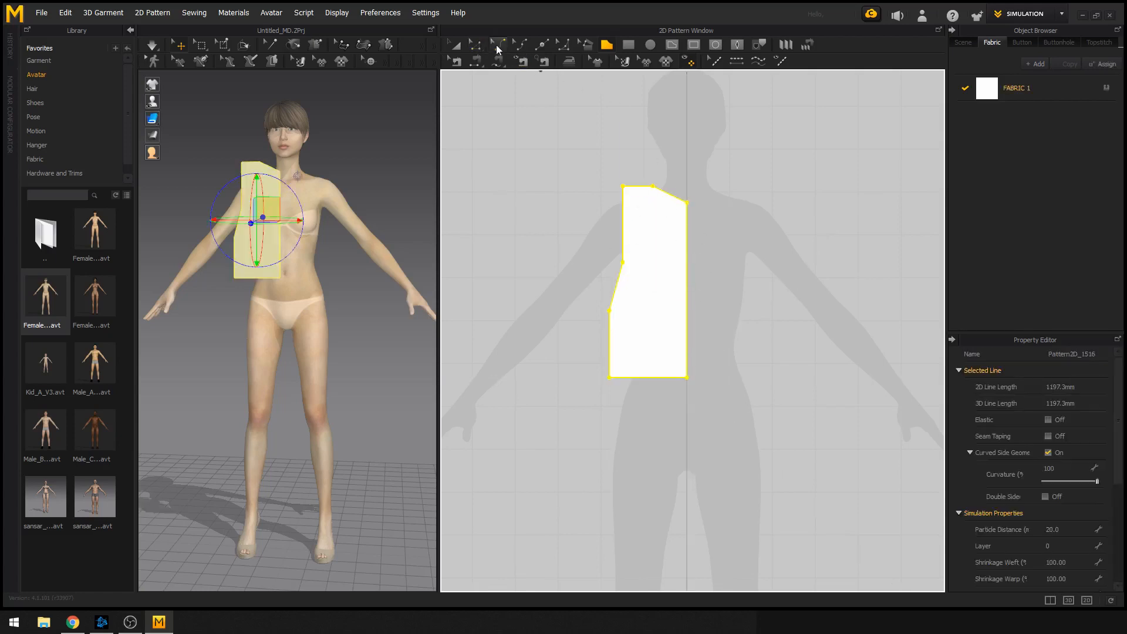
Curve the half bodice's armhole edge inward and shift the shoulder line toward the centre line.
{"action": "left_click", "coordinate": [497, 44]}
{"action": "left_click_drag", "start_coordinate": [626, 224], "coordinate": [647, 241]}
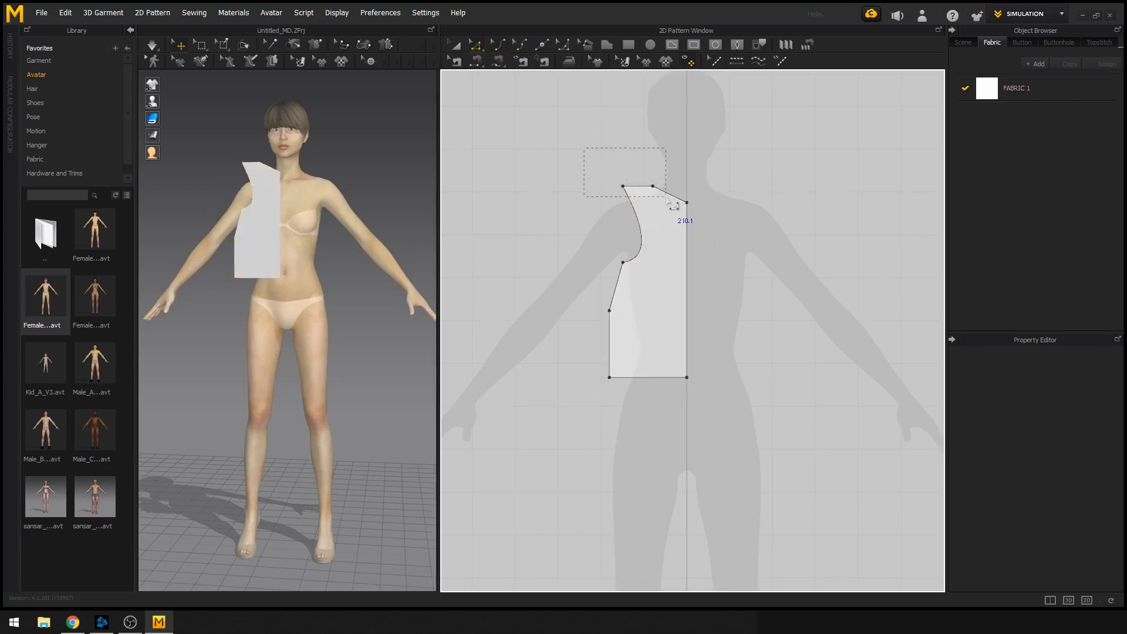
{"action": "left_click", "coordinate": [638, 187]}
{"action": "mouse_move", "coordinate": [653, 192]}
{"action": "left_mouse_down"}
{"action": "mouse_move", "coordinate": [662, 182]}
{"action": "mouse_move", "coordinate": [670, 195]}
{"action": "left_mouse_up"}
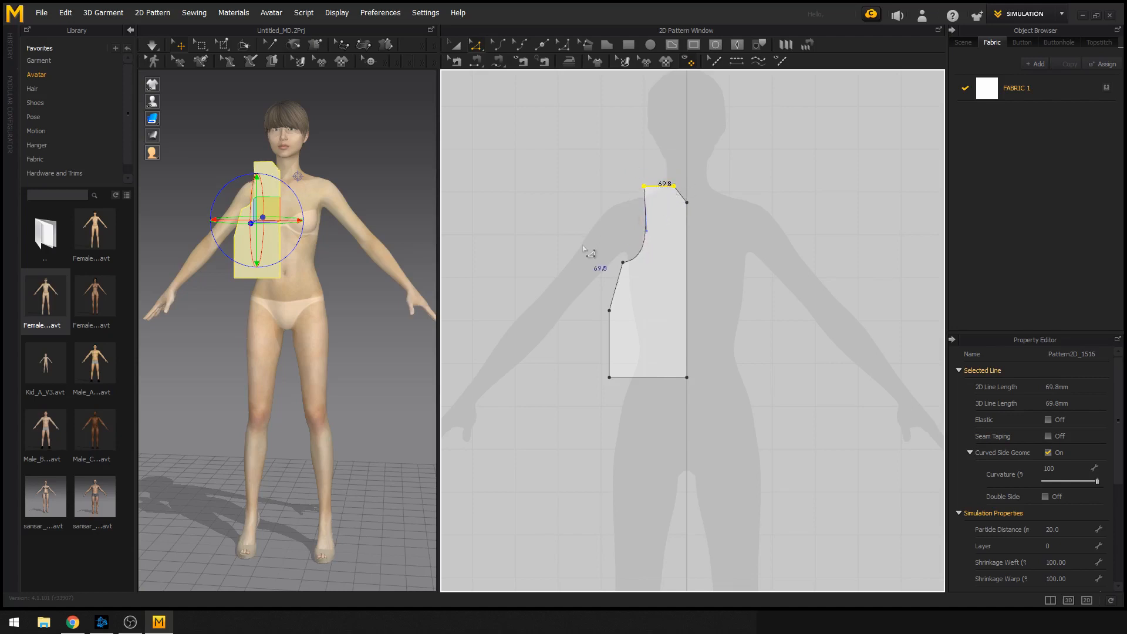
Move the half bodice's side edges slightly outward and shift the neck point away from the centre to shorten the shoulder line.
{"action": "left_click_drag", "start_coordinate": [590, 244], "coordinate": [616, 350]}
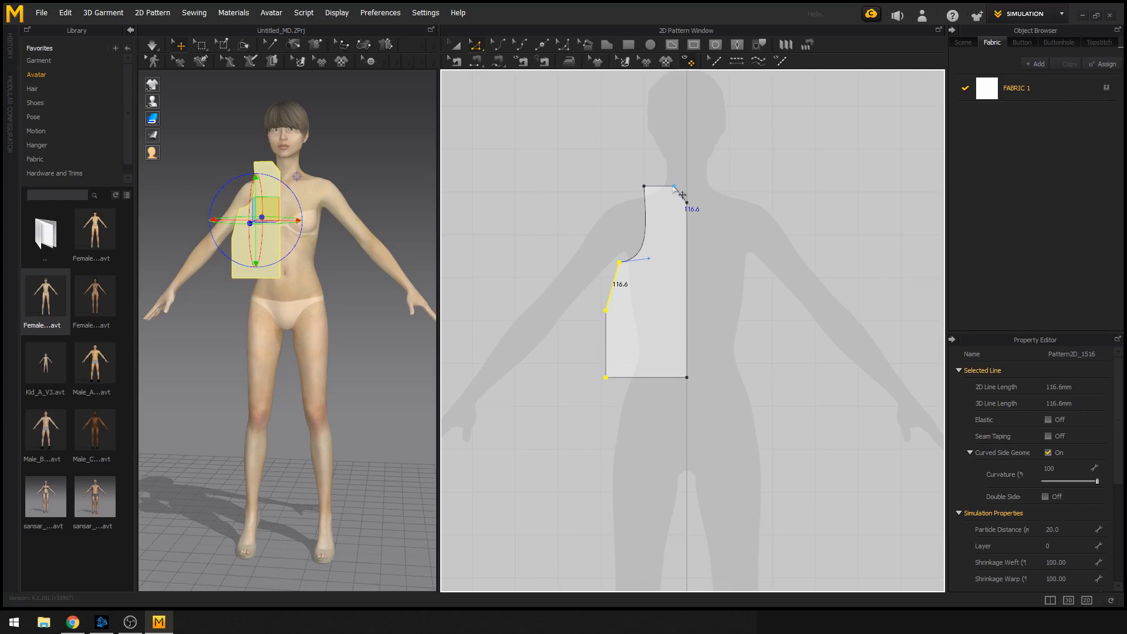
{"action": "left_click_drag", "start_coordinate": [673, 187], "coordinate": [662, 188]}
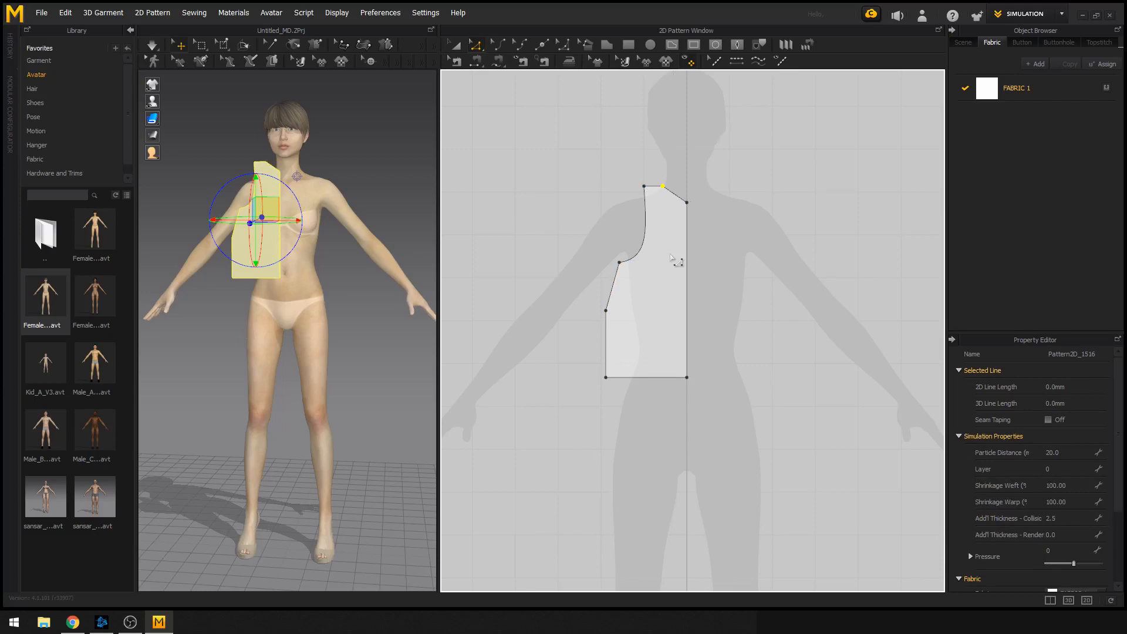
{"action": "left_click", "coordinate": [556, 216]}
{"action": "scroll", "coordinate": [696, 303], "scroll_direction": "down", "scroll_amount": 2}
{"action": "scroll", "coordinate": [681, 302], "scroll_direction": "up", "scroll_amount": 2}
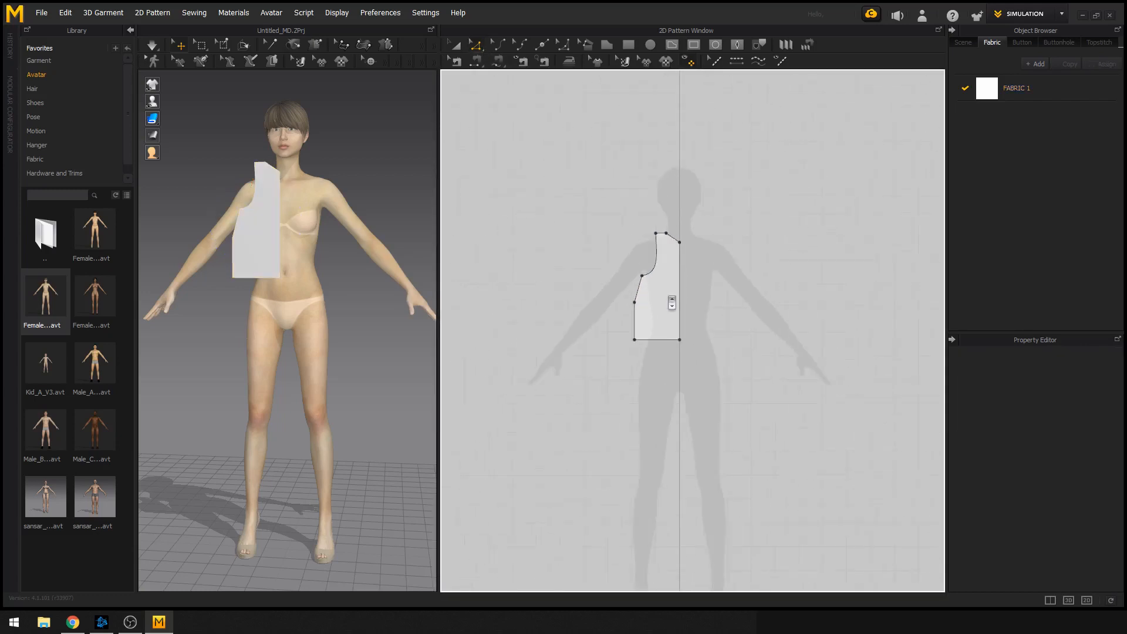
Duplicate the half bodice piece and place the copy level with the original on the other side of the centre line.
{"action": "left_click", "coordinate": [659, 289]}
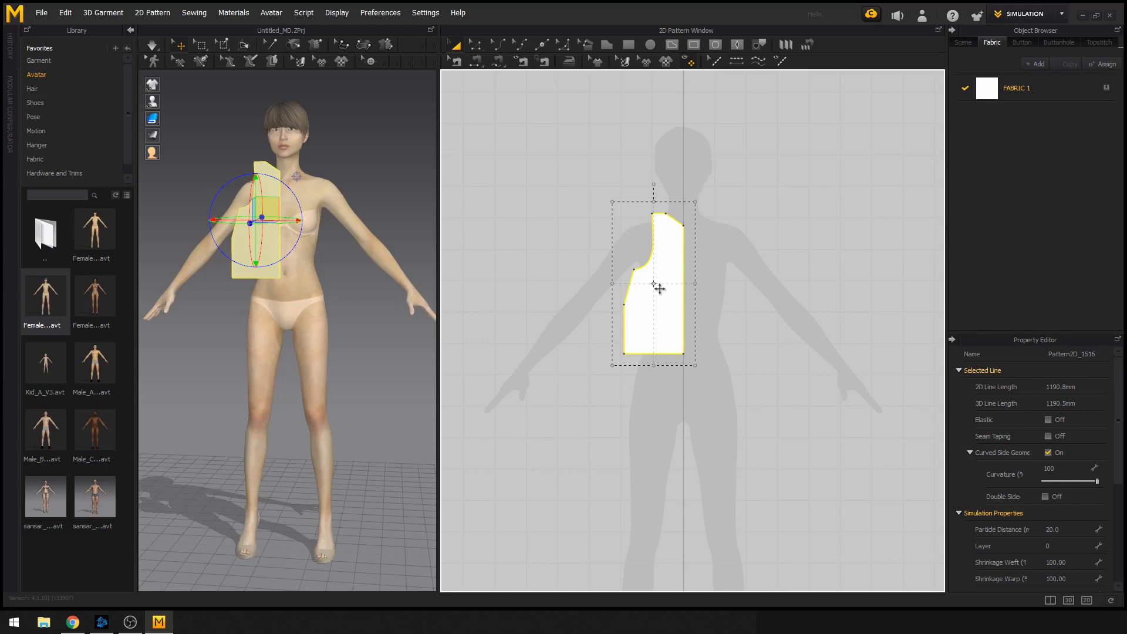
{"action": "key", "text": "ctrl+v"}
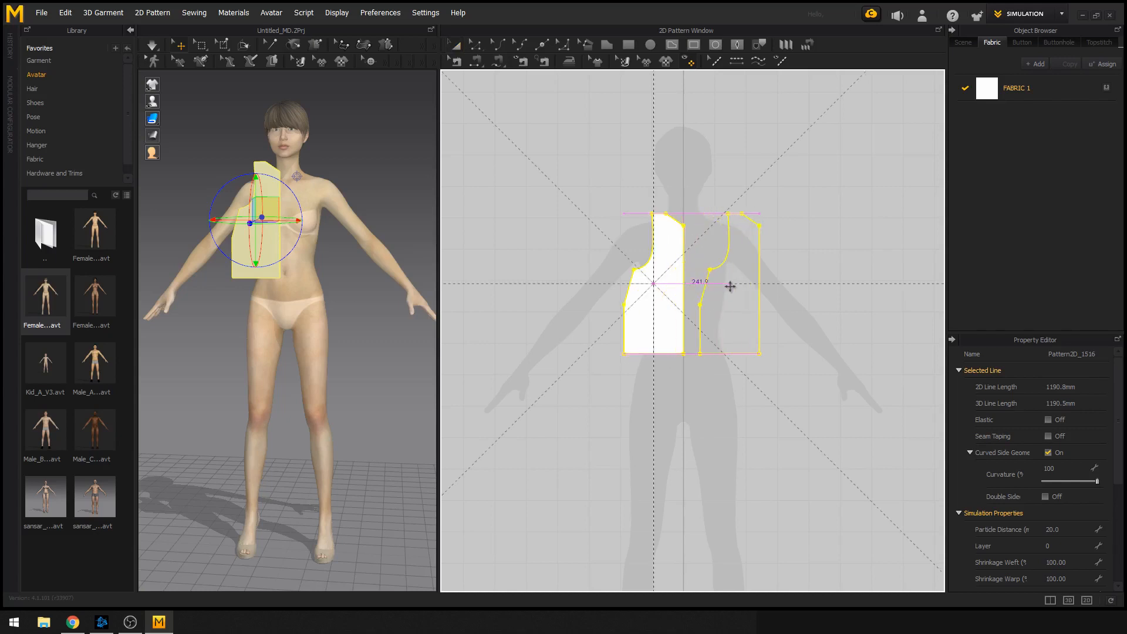
{"action": "left_click", "coordinate": [744, 291]}
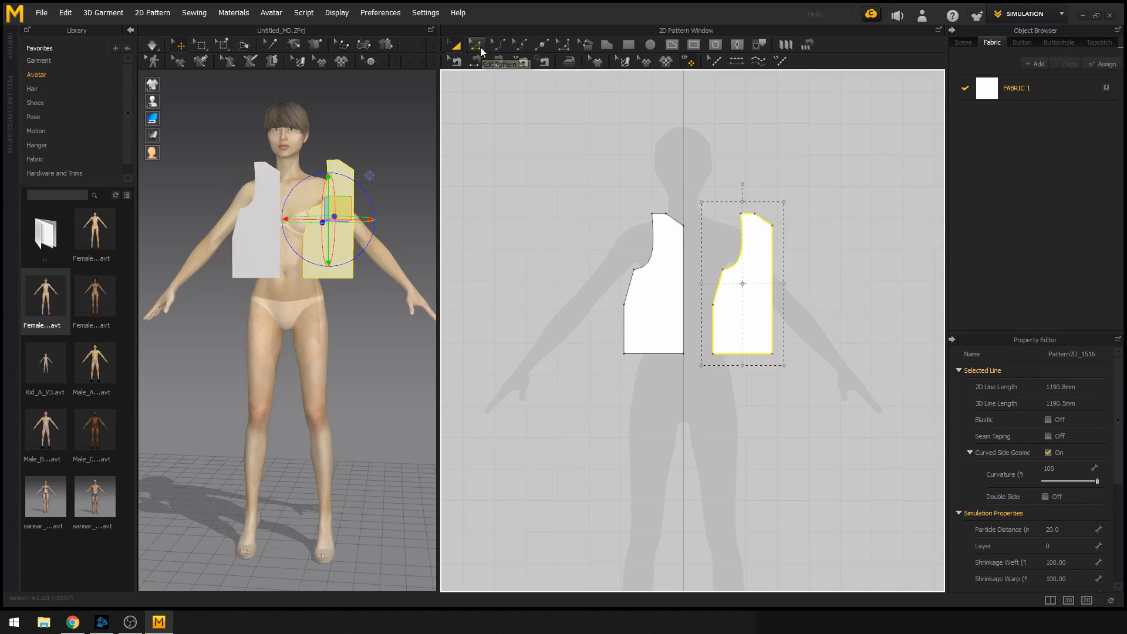
Raise the centre neckline point of the copied bodice piece straight up to make its neckline shallower.
{"action": "left_click", "coordinate": [477, 47]}
{"action": "scroll", "coordinate": [827, 232], "scroll_direction": "up", "scroll_amount": 4}
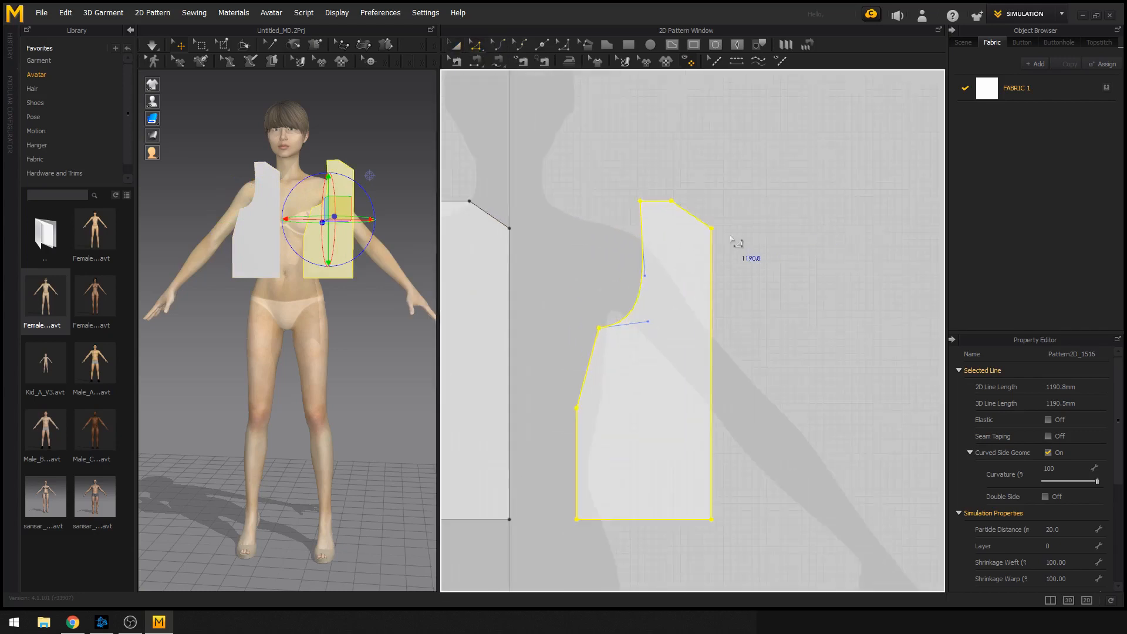
{"action": "left_click", "coordinate": [727, 226]}
{"action": "left_click", "coordinate": [711, 229]}
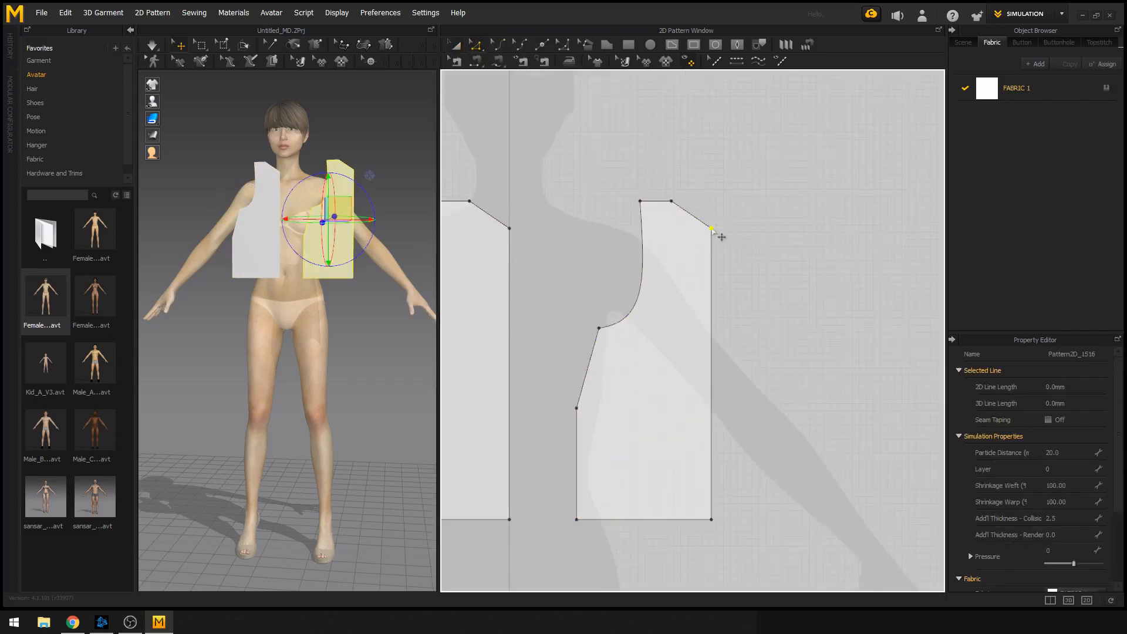
{"action": "left_click_drag", "start_coordinate": [712, 229], "coordinate": [712, 214]}
Draw a half-sleeve polygon beside the bodice, about 90 mm wide and 230 mm tall, with a slanted 143 mm top and a 119 mm short side.
{"action": "scroll", "coordinate": [719, 223], "scroll_direction": "down", "scroll_amount": 4}
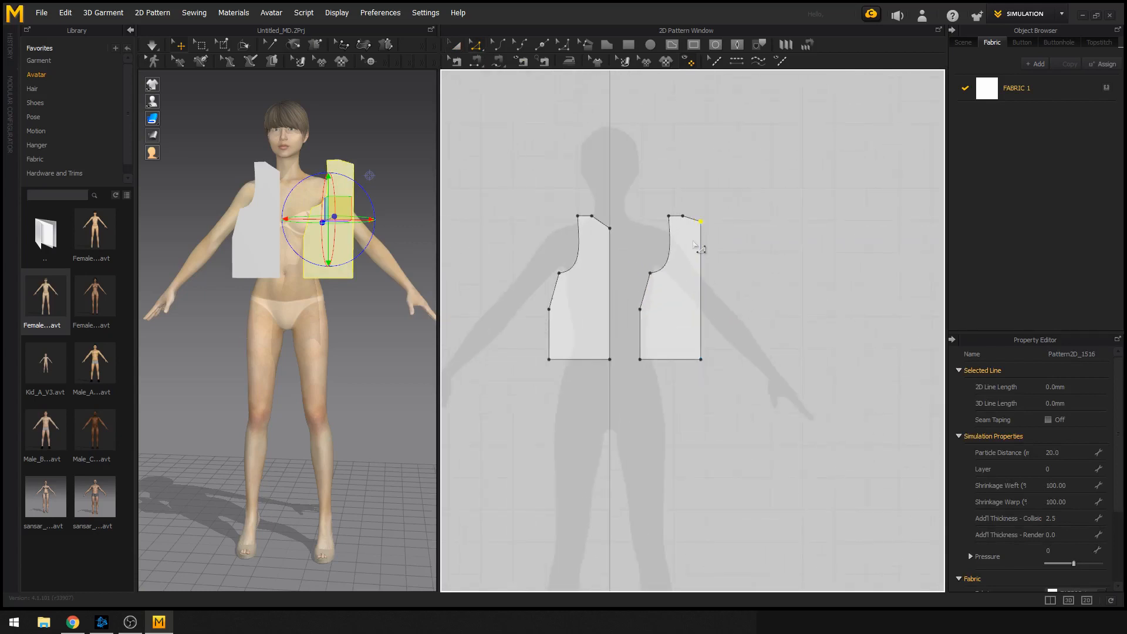
{"action": "scroll", "coordinate": [695, 244], "scroll_direction": "down", "scroll_amount": 1}
{"action": "middle_click_drag", "start_coordinate": [587, 217], "coordinate": [646, 213]}
{"action": "scroll", "coordinate": [662, 226], "scroll_direction": "up", "scroll_amount": 3}
{"action": "left_click", "coordinate": [605, 49]}
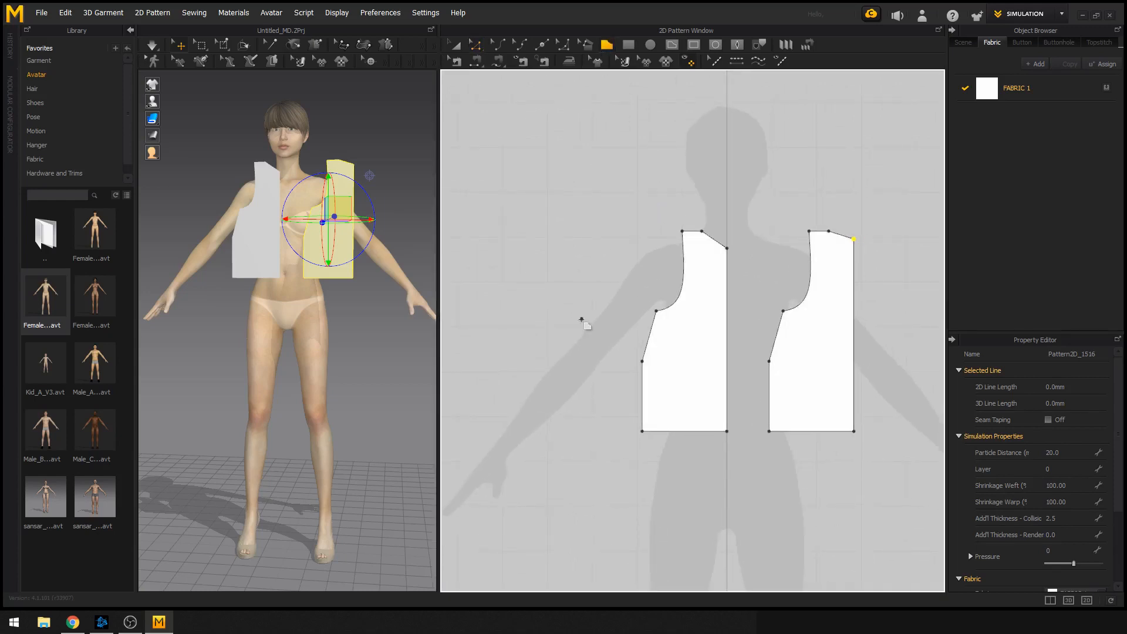
{"action": "left_click", "coordinate": [530, 239]}
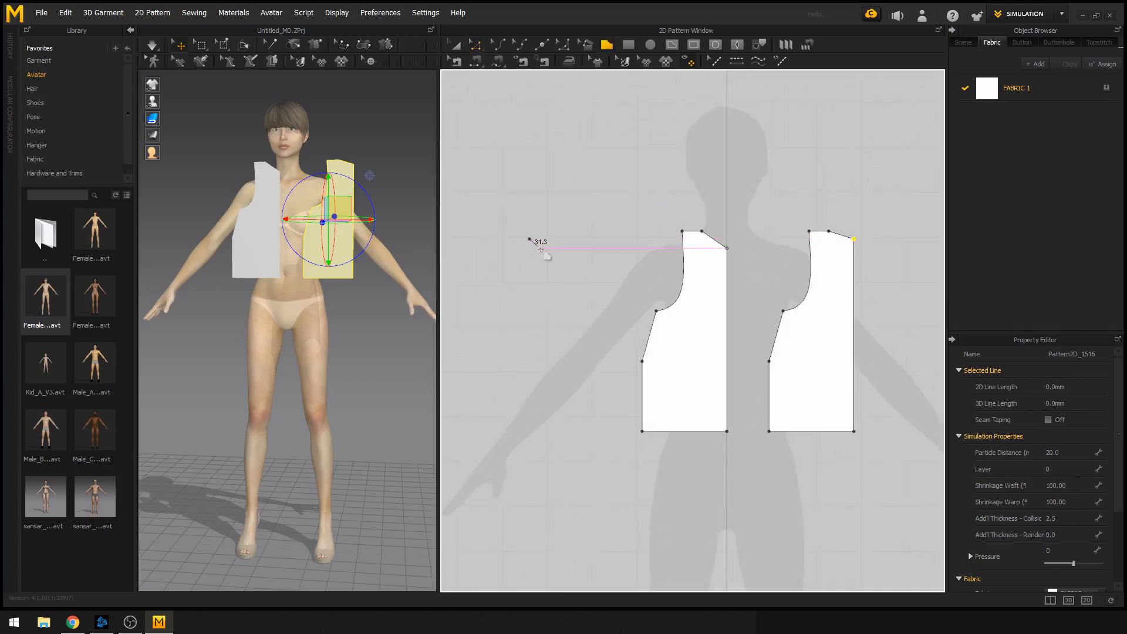
{"action": "left_click", "coordinate": [570, 289]}
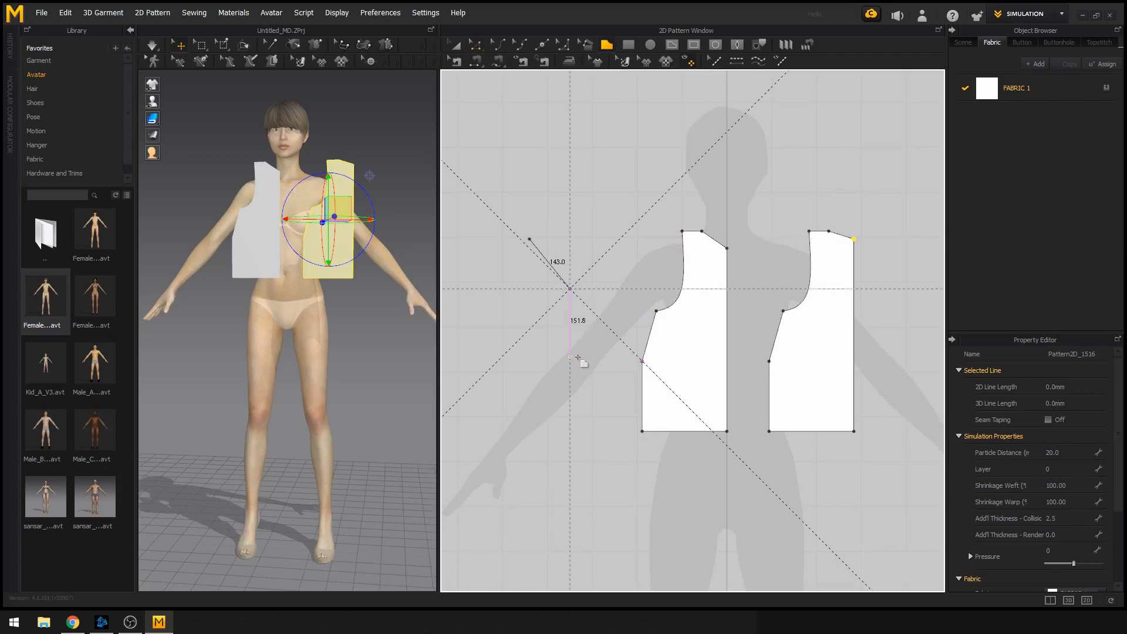
{"action": "left_click", "coordinate": [570, 342]}
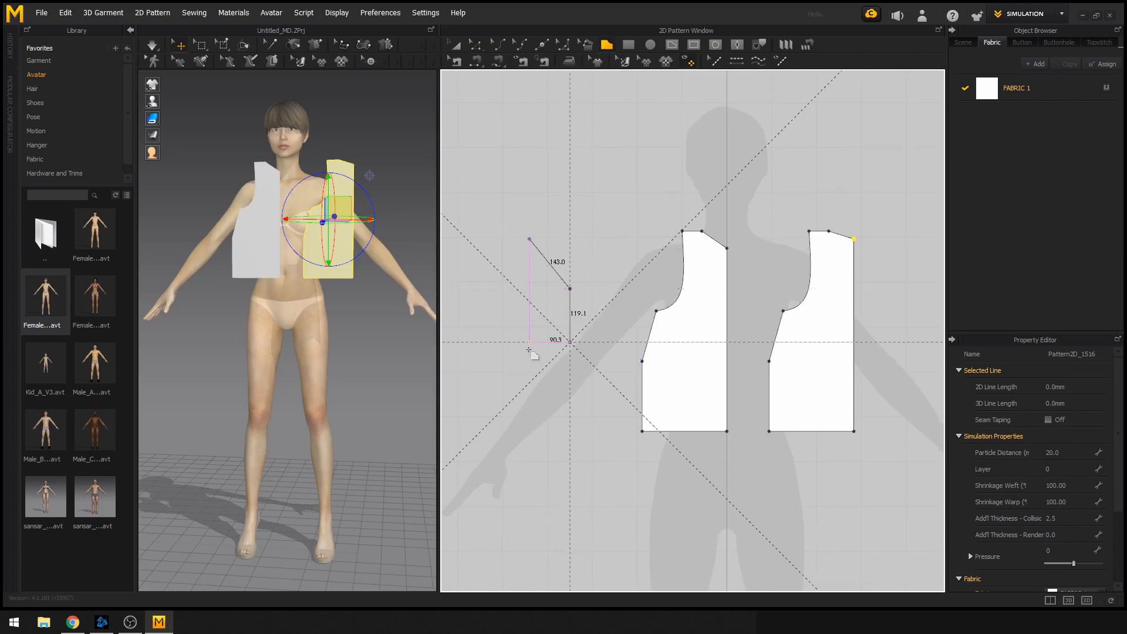
{"action": "left_click", "coordinate": [529, 345]}
{"action": "left_click", "coordinate": [530, 240]}
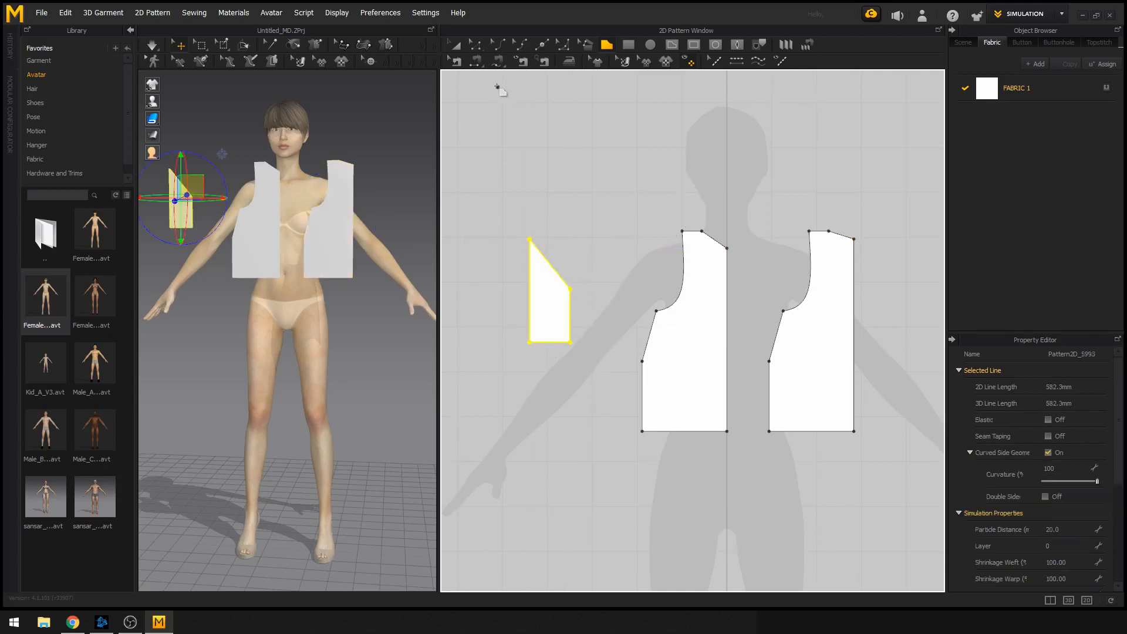
Widen the half sleeve to about 113 mm by moving its shorter vertical edge outward.
{"action": "left_click", "coordinate": [476, 45]}
{"action": "left_click", "coordinate": [578, 371]}
{"action": "left_click", "coordinate": [570, 314]}
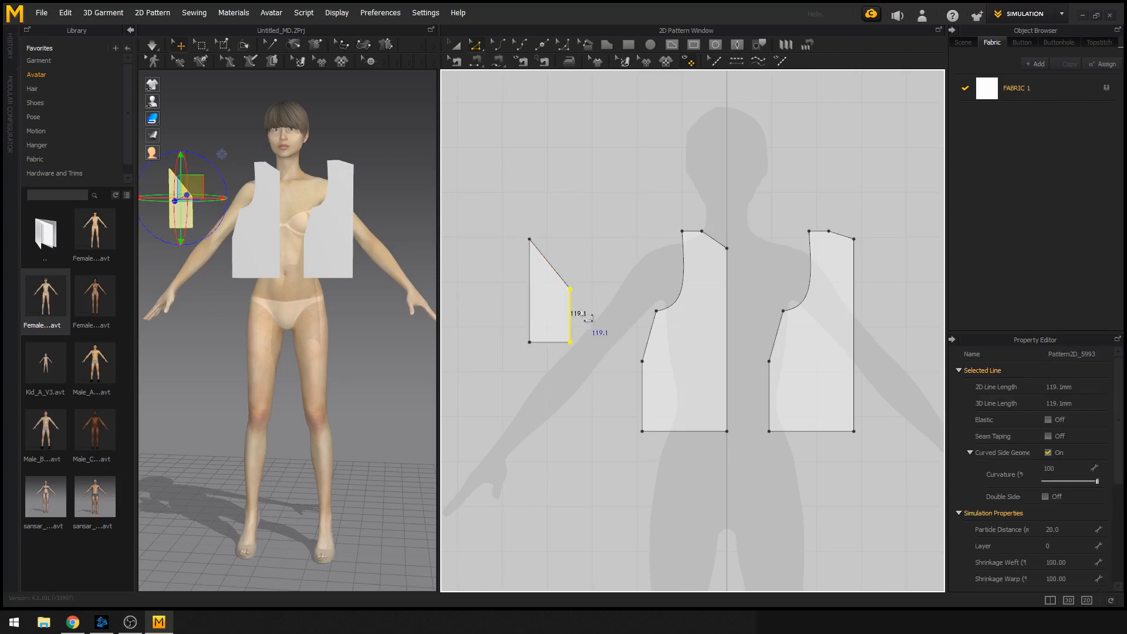
{"action": "left_click_drag", "start_coordinate": [571, 321], "coordinate": [581, 322]}
Shape the slanted top of the half sleeve into an S-shaped sleeve cap about 167 mm long, convex above and concave toward the underarm.
{"action": "left_click", "coordinate": [498, 44]}
{"action": "left_click_drag", "start_coordinate": [561, 268], "coordinate": [564, 258]}
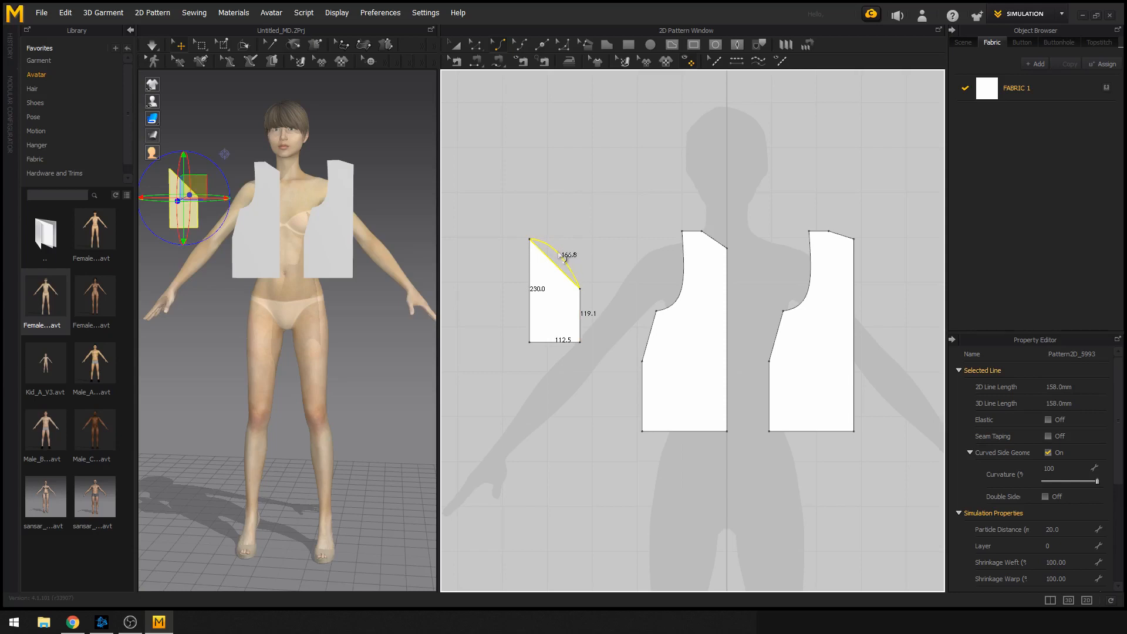
{"action": "left_click_drag", "start_coordinate": [561, 251], "coordinate": [562, 252]}
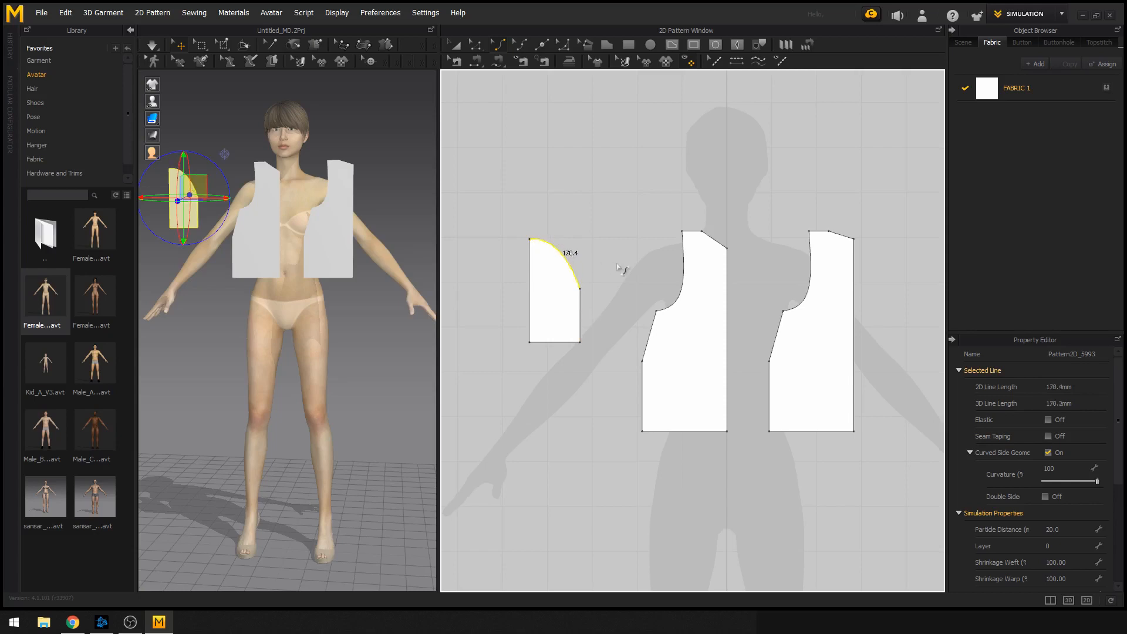
{"action": "left_click", "coordinate": [522, 46]}
{"action": "left_click_drag", "start_coordinate": [569, 258], "coordinate": [562, 281]}
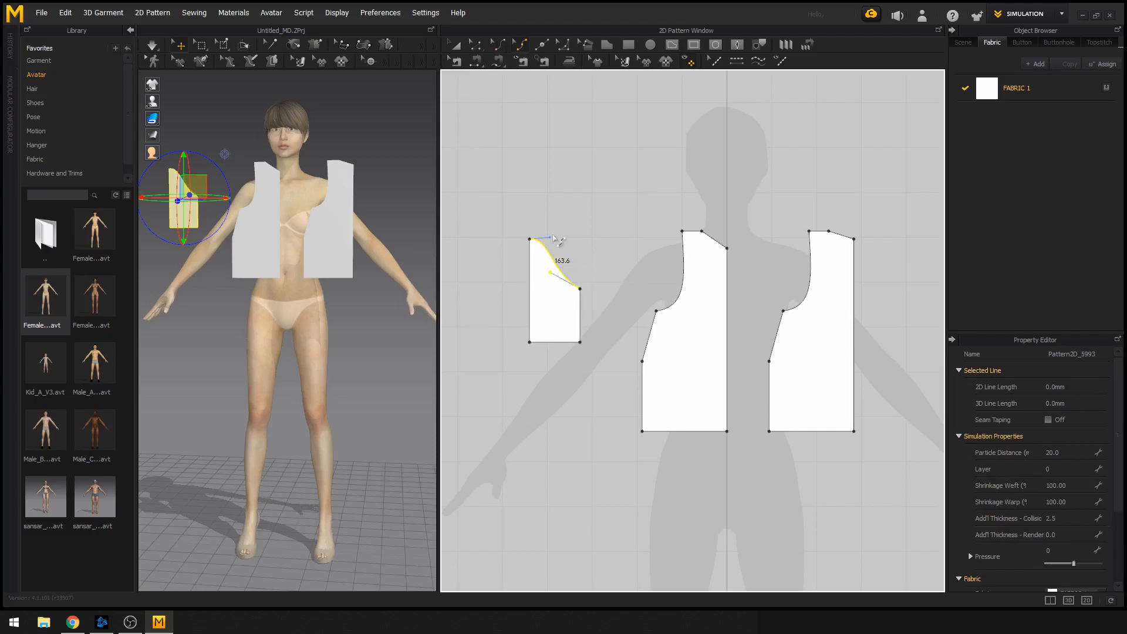
{"action": "mouse_move", "coordinate": [552, 238]}
{"action": "left_mouse_down"}
{"action": "mouse_move", "coordinate": [583, 242]}
{"action": "mouse_move", "coordinate": [567, 239]}
{"action": "mouse_move", "coordinate": [563, 251]}
{"action": "mouse_move", "coordinate": [565, 241]}
{"action": "left_mouse_up"}
Unfold the half sleeve along its long straight vertical edge to make a full symmetrical sleeve piece.
{"action": "scroll", "coordinate": [669, 352], "scroll_direction": "down", "scroll_amount": 2}
{"action": "middle_click_drag", "start_coordinate": [715, 347], "coordinate": [698, 303]}
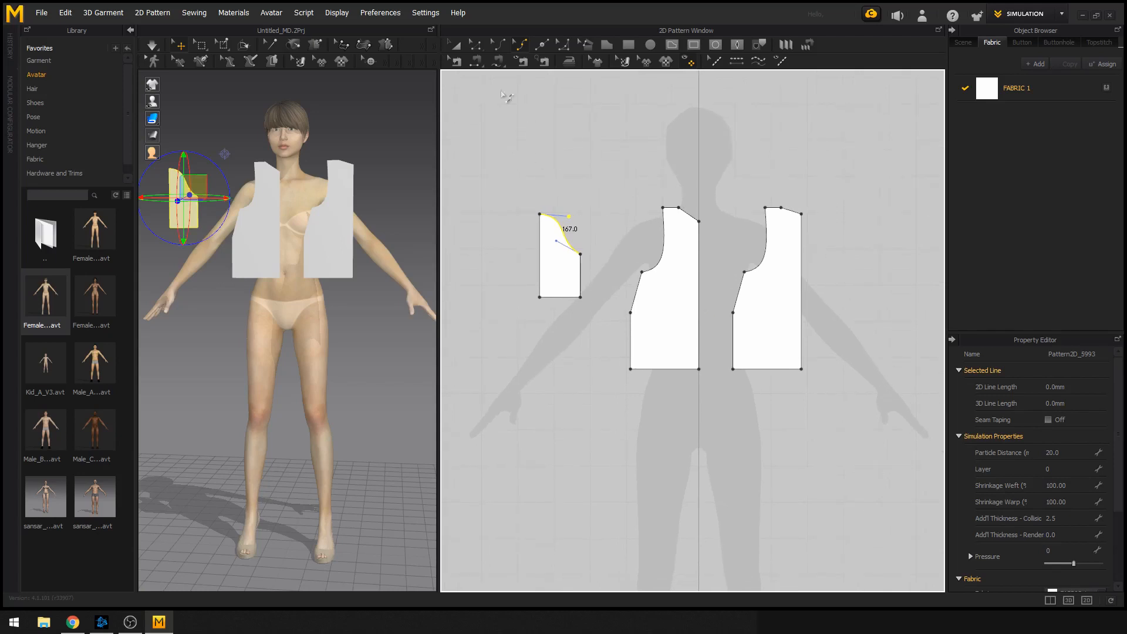
{"action": "left_click", "coordinate": [456, 45]}
{"action": "left_click", "coordinate": [473, 47]}
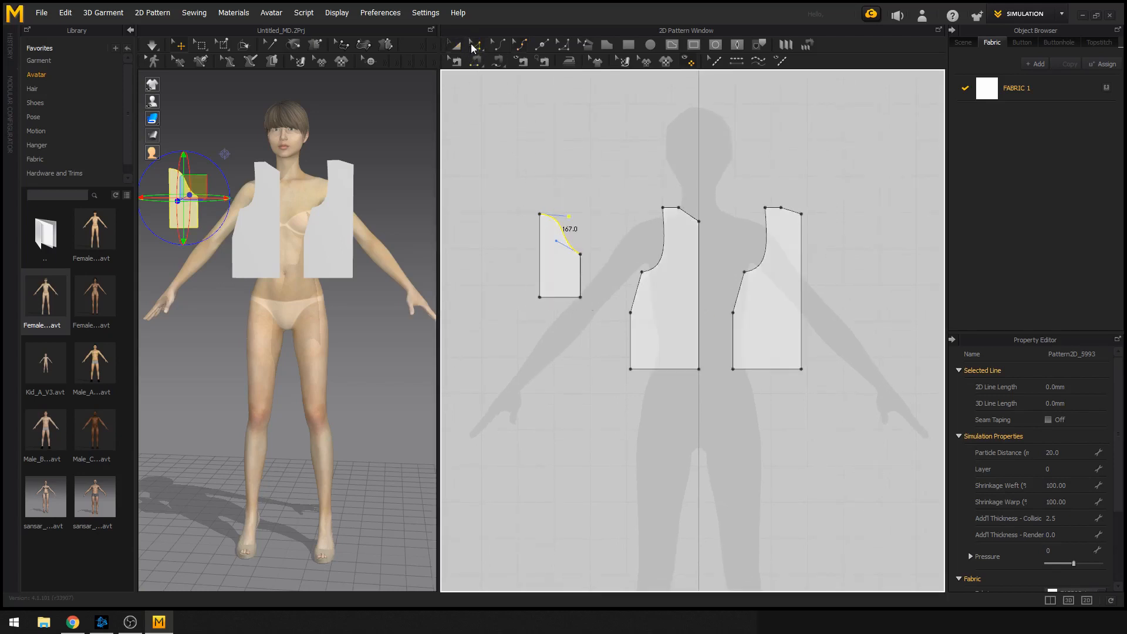
{"action": "left_click", "coordinate": [540, 264]}
{"action": "right_click", "coordinate": [538, 262]}
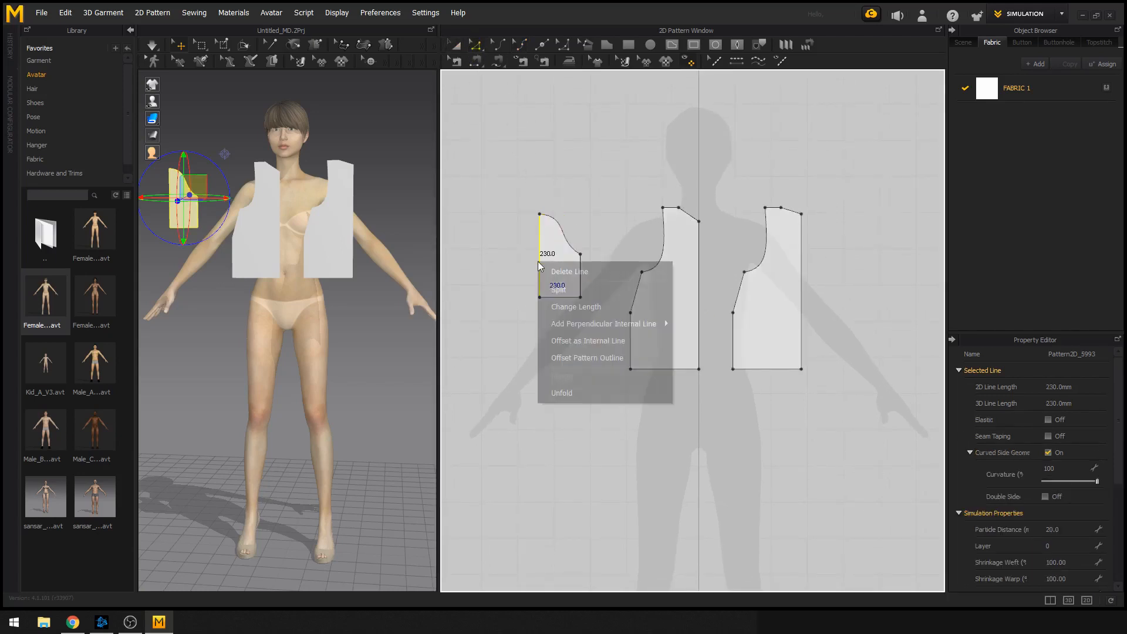
{"action": "left_click", "coordinate": [576, 391]}
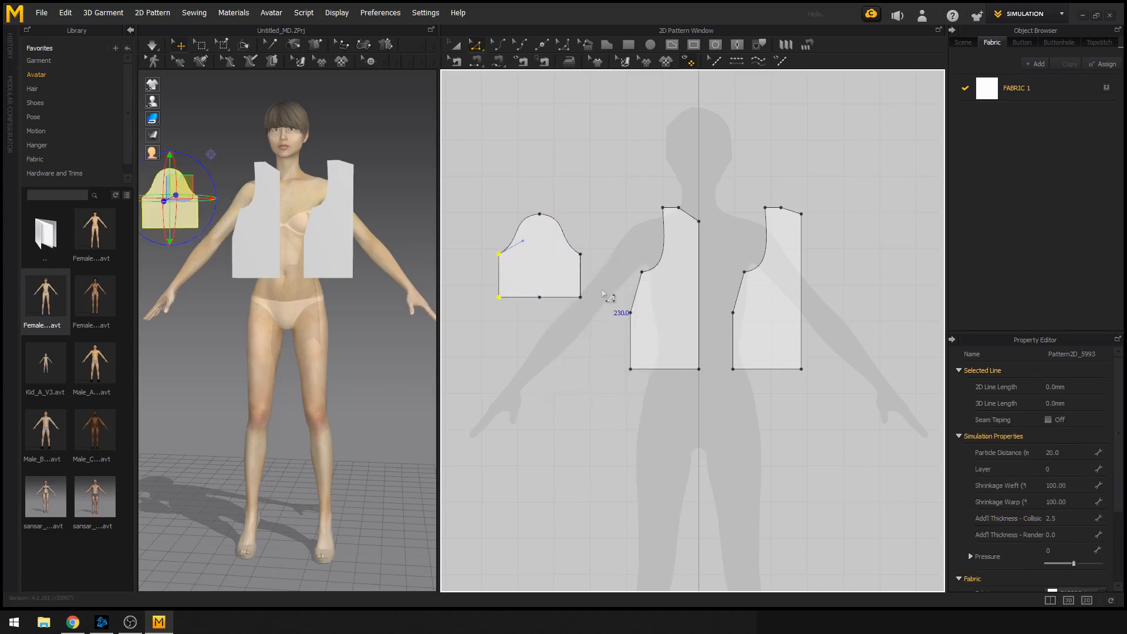
Move the half bodice with the shallower neckline farther outward from the other half, leaving room to unfold both.
{"action": "scroll", "coordinate": [646, 323], "scroll_direction": "down", "scroll_amount": 2}
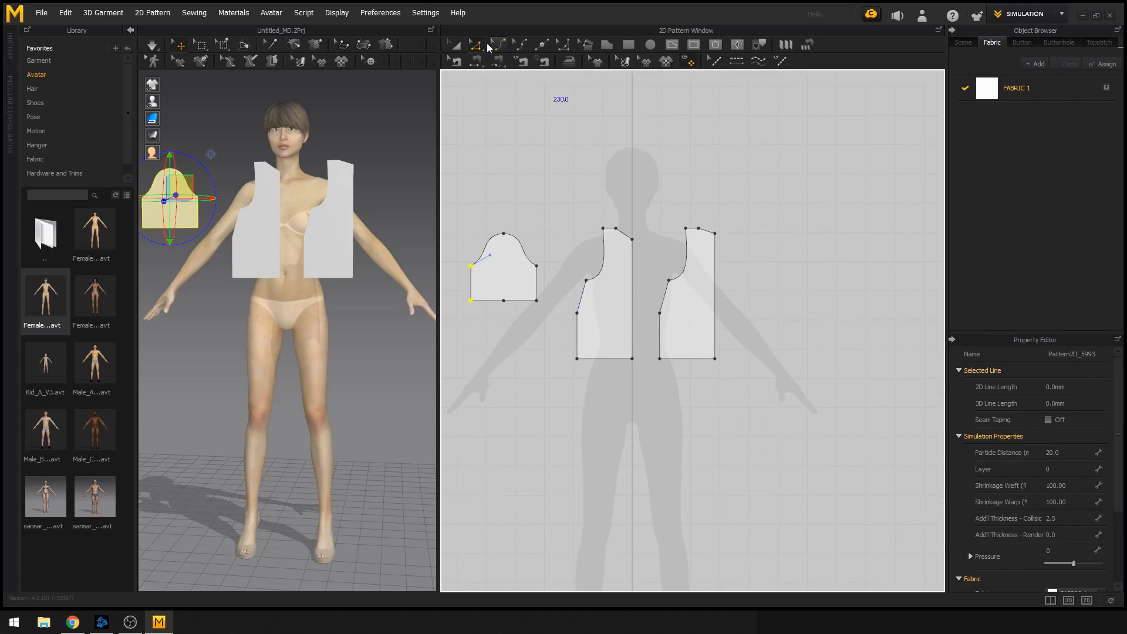
{"action": "key", "text": "a"}
{"action": "left_click", "coordinate": [681, 305]}
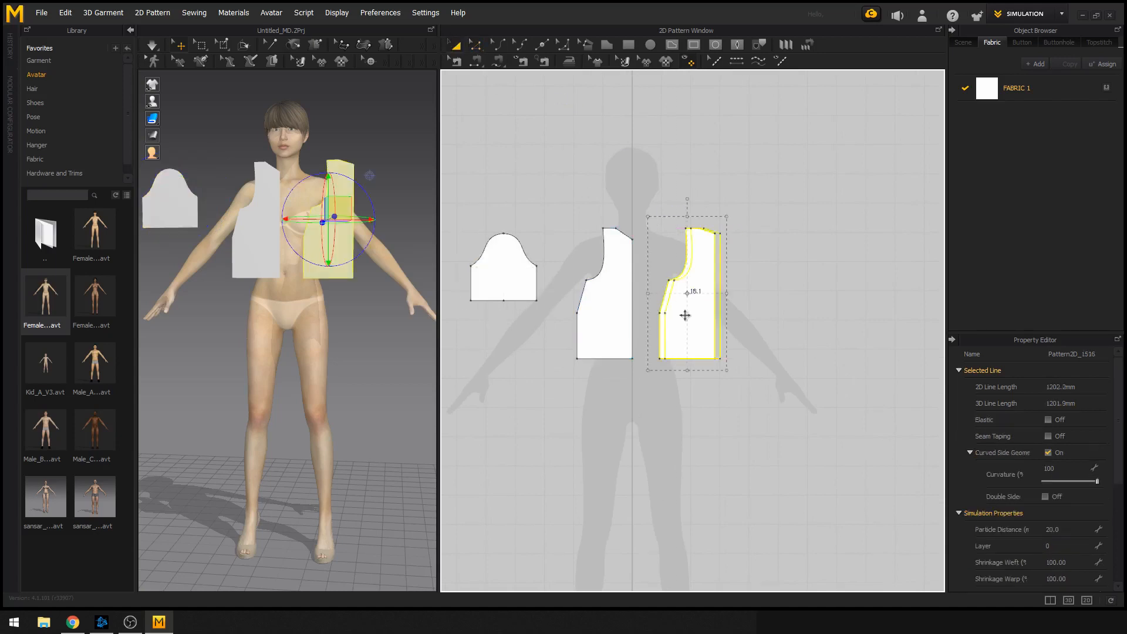
{"action": "left_click_drag", "start_coordinate": [683, 309], "coordinate": [754, 316]}
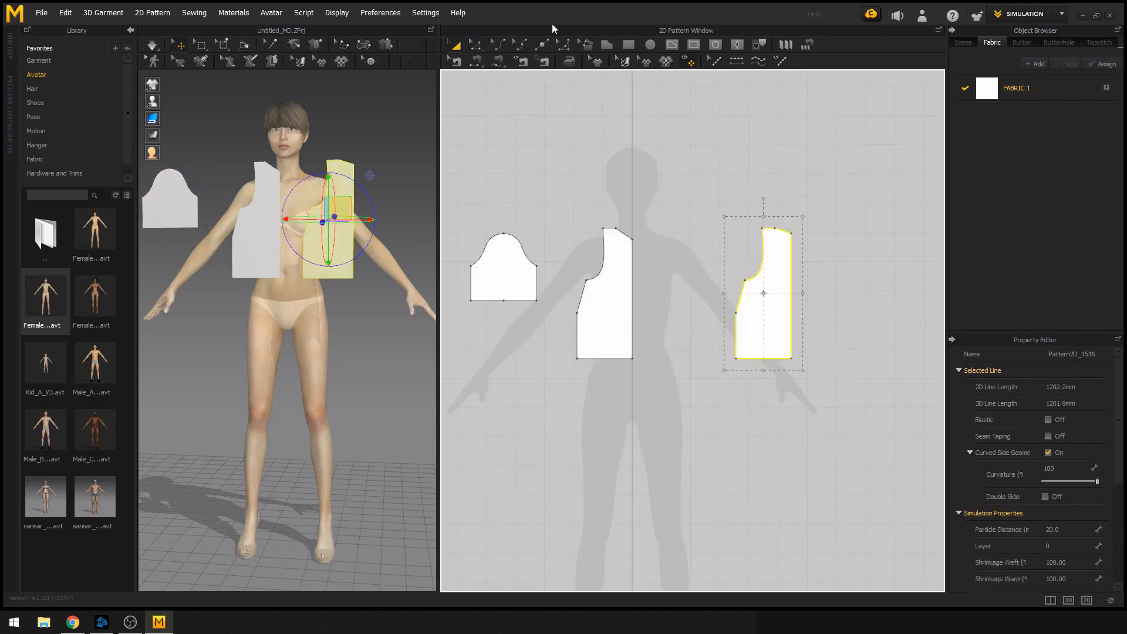
Unfold the front half bodice along its vertical centre edge to make a full symmetrical front piece.
{"action": "left_click", "coordinate": [476, 45]}
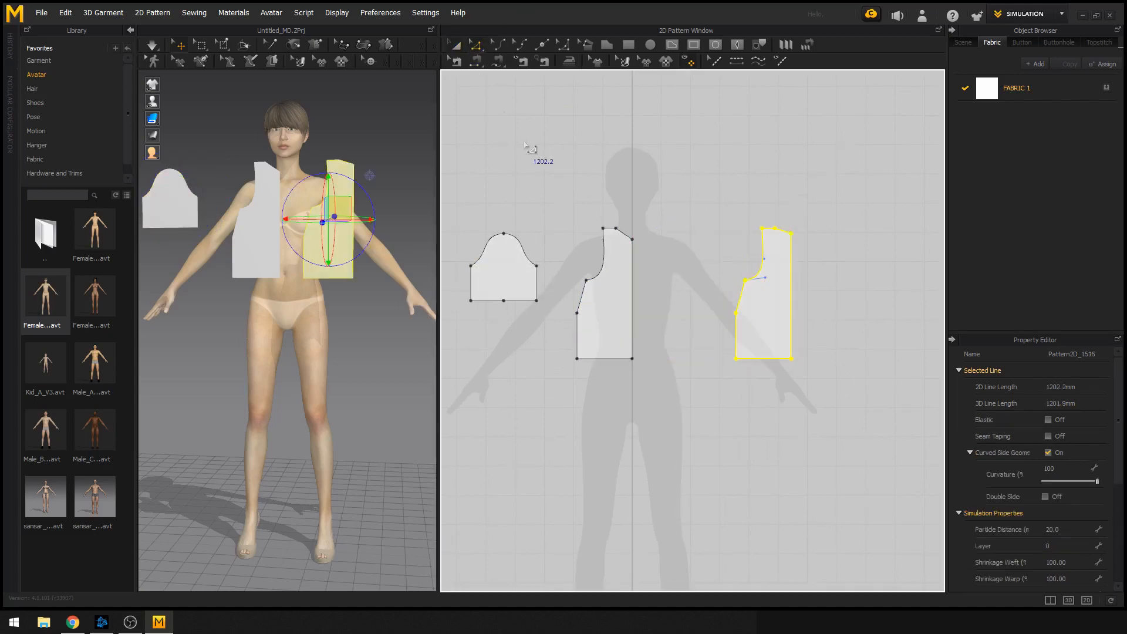
{"action": "left_click", "coordinate": [632, 291]}
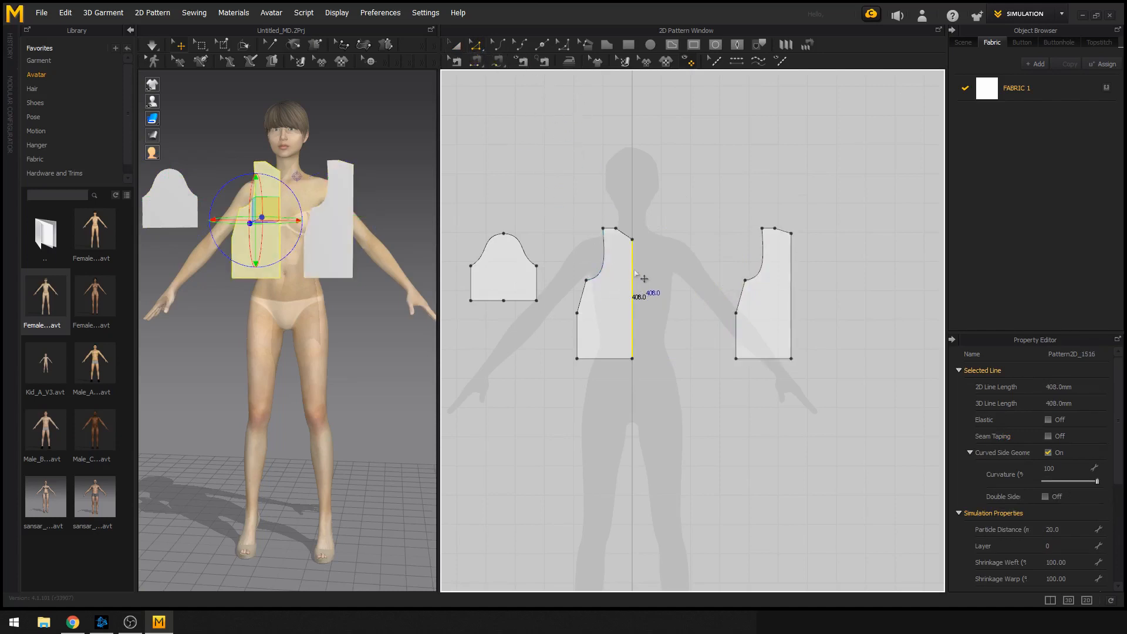
{"action": "right_click", "coordinate": [633, 276]}
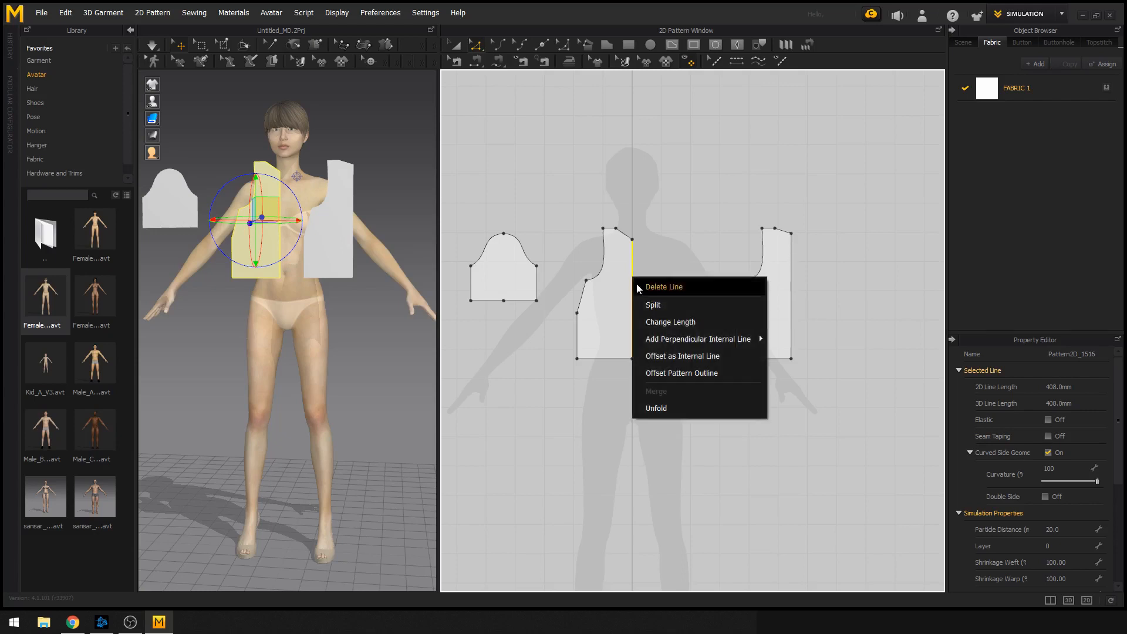
{"action": "left_click", "coordinate": [658, 409]}
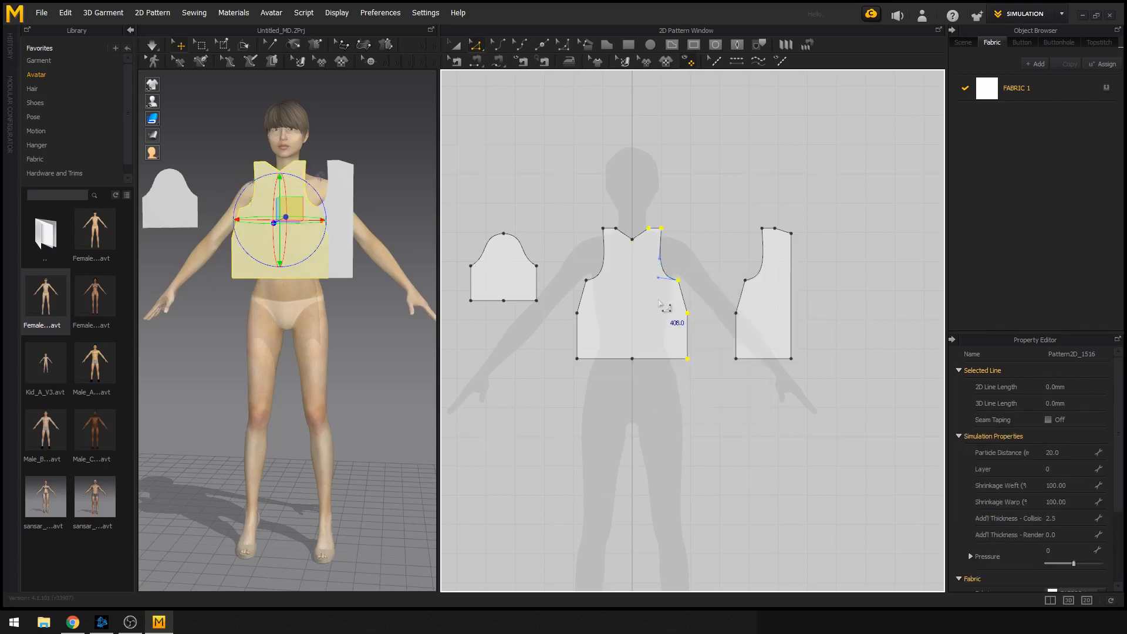
Unfold the back half bodice along its vertical centre edge to make a full symmetrical back piece.
{"action": "left_click", "coordinate": [792, 313]}
{"action": "right_click", "coordinate": [791, 312]}
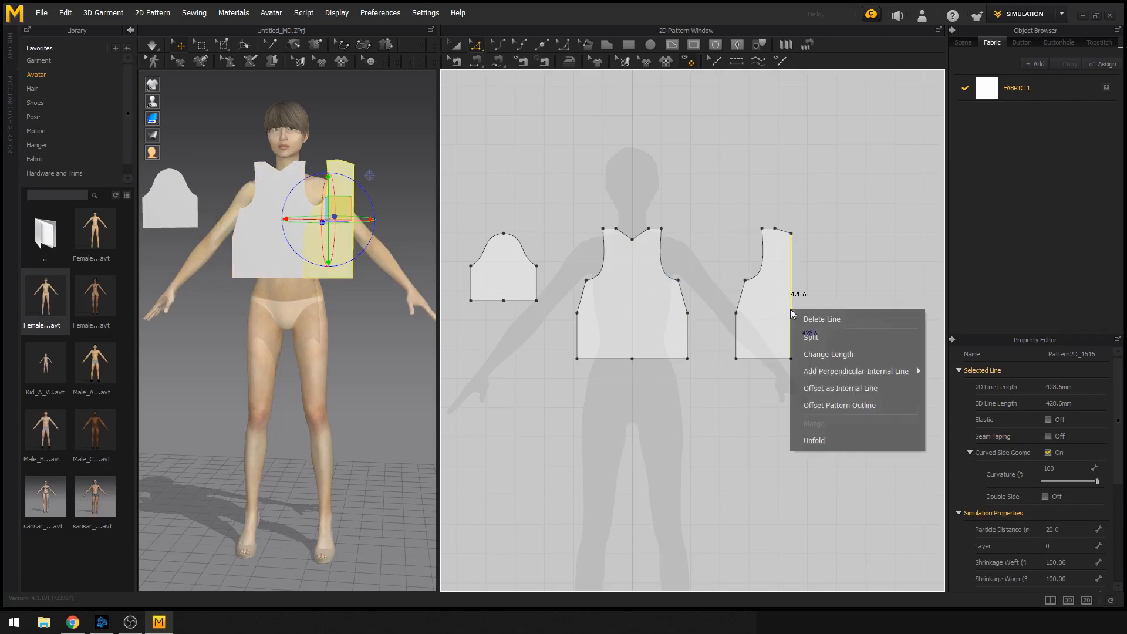
{"action": "left_click", "coordinate": [830, 438]}
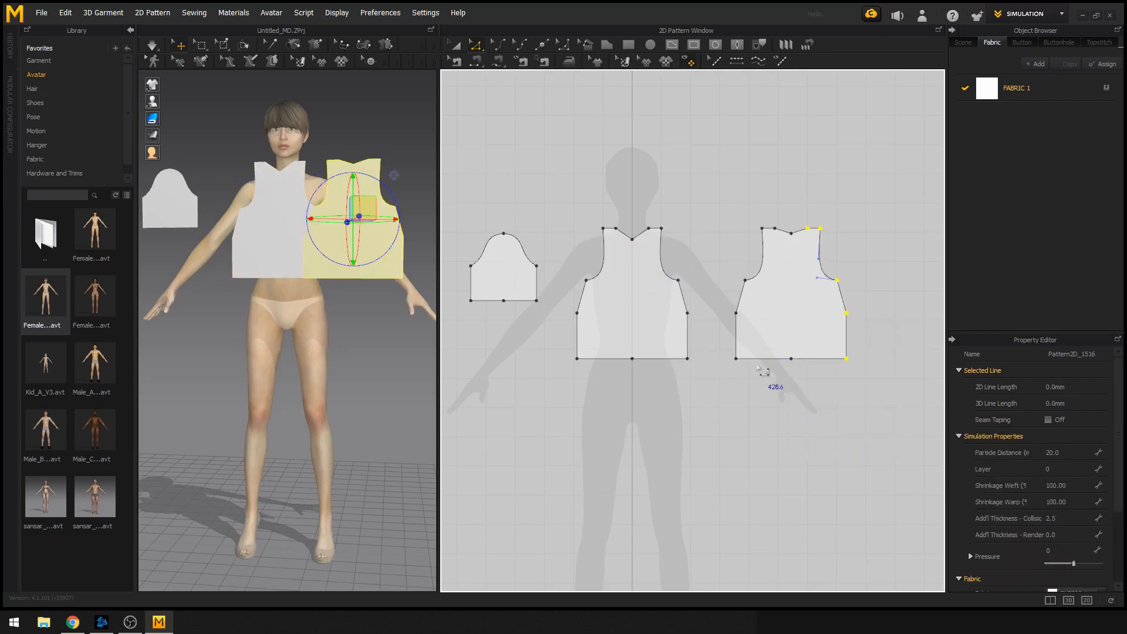
Create a Symmetric Pattern copy of the sleeve and place it level beyond the back bodice, about 1354 mm from the original.
{"action": "scroll", "coordinate": [581, 449], "scroll_direction": "down", "scroll_amount": 2}
{"action": "key", "text": "a"}
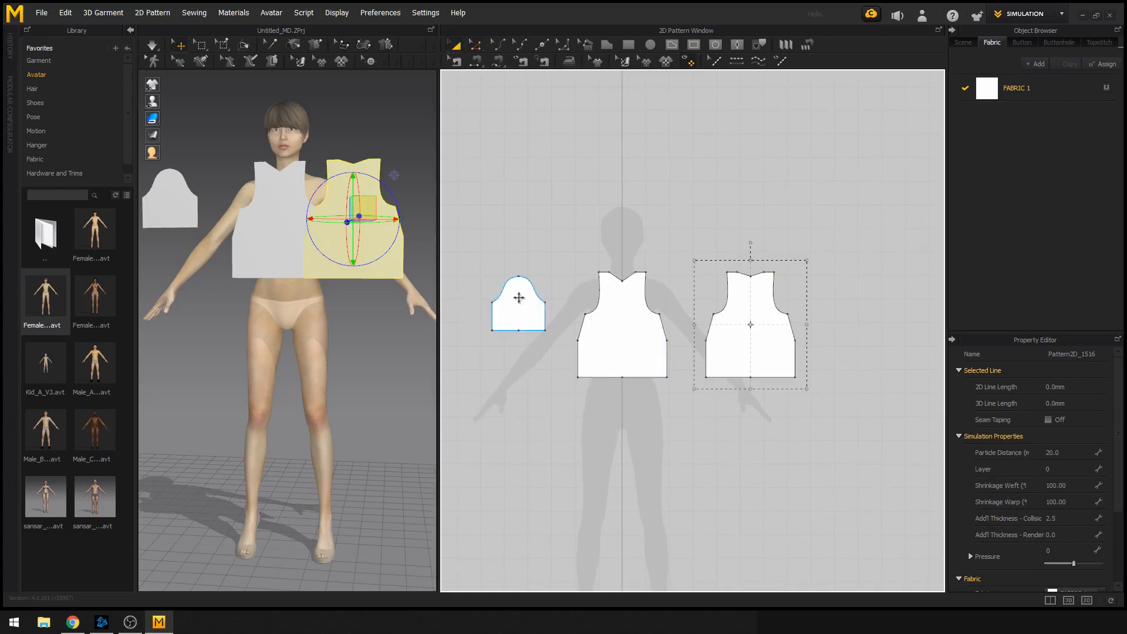
{"action": "mouse_move", "coordinate": [343, 323]}
{"action": "right_mouse_down"}
{"action": "mouse_move", "coordinate": [297, 347]}
{"action": "mouse_move", "coordinate": [326, 326]}
{"action": "right_mouse_up"}
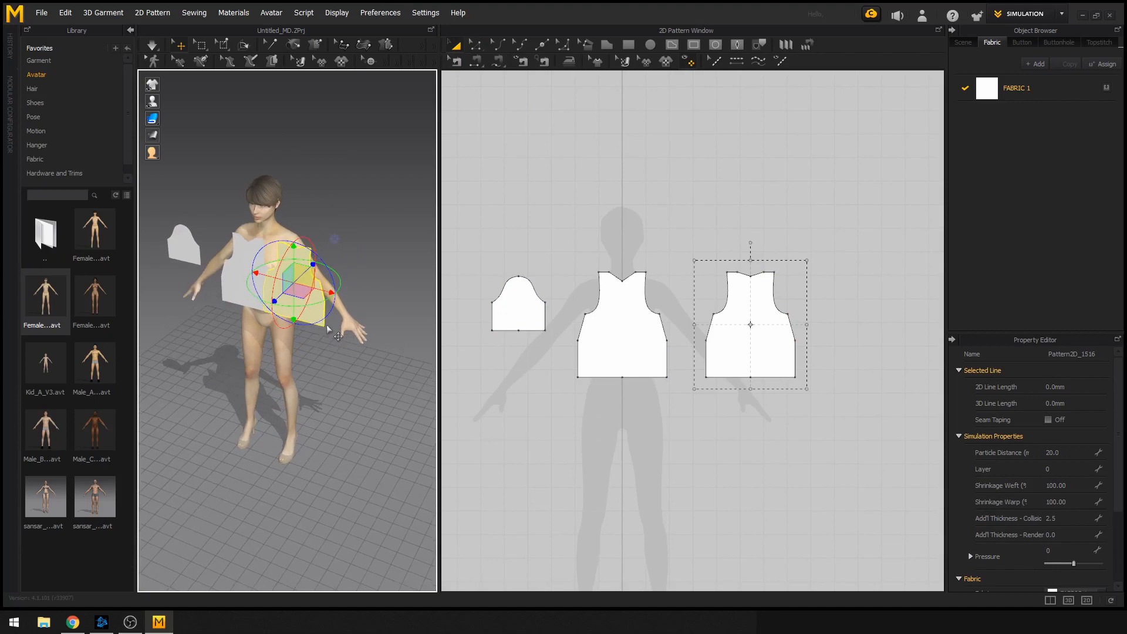
{"action": "left_click", "coordinate": [526, 313]}
{"action": "right_click", "coordinate": [528, 322]}
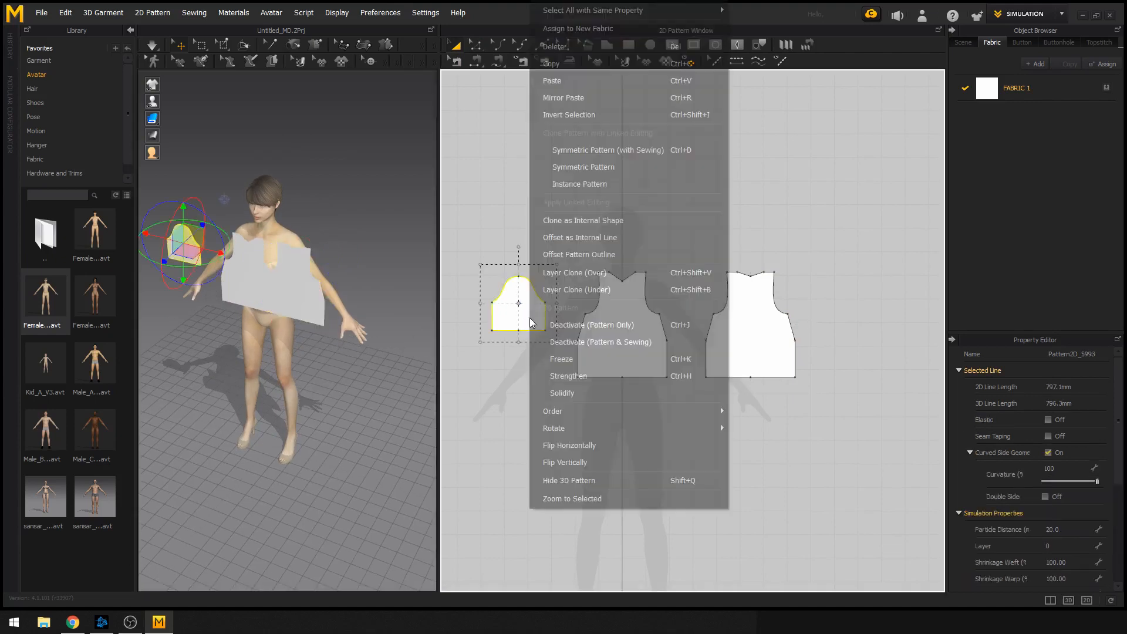
{"action": "left_click", "coordinate": [582, 167]}
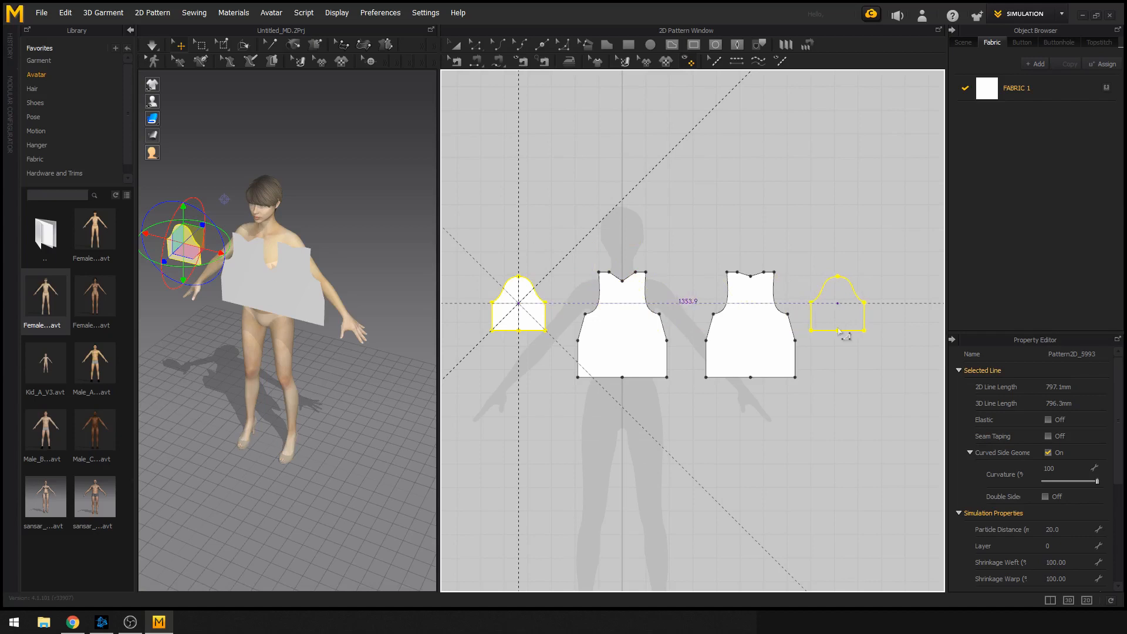
{"action": "left_click", "coordinate": [839, 332]}
Tighten the 2D layout by moving the original sleeve closer to the front bodice, and the back bodice with its sleeve inward.
{"action": "mouse_move", "coordinate": [467, 255]}
{"action": "left_mouse_down"}
{"action": "mouse_move", "coordinate": [555, 347]}
{"action": "mouse_move", "coordinate": [535, 320]}
{"action": "left_mouse_up"}
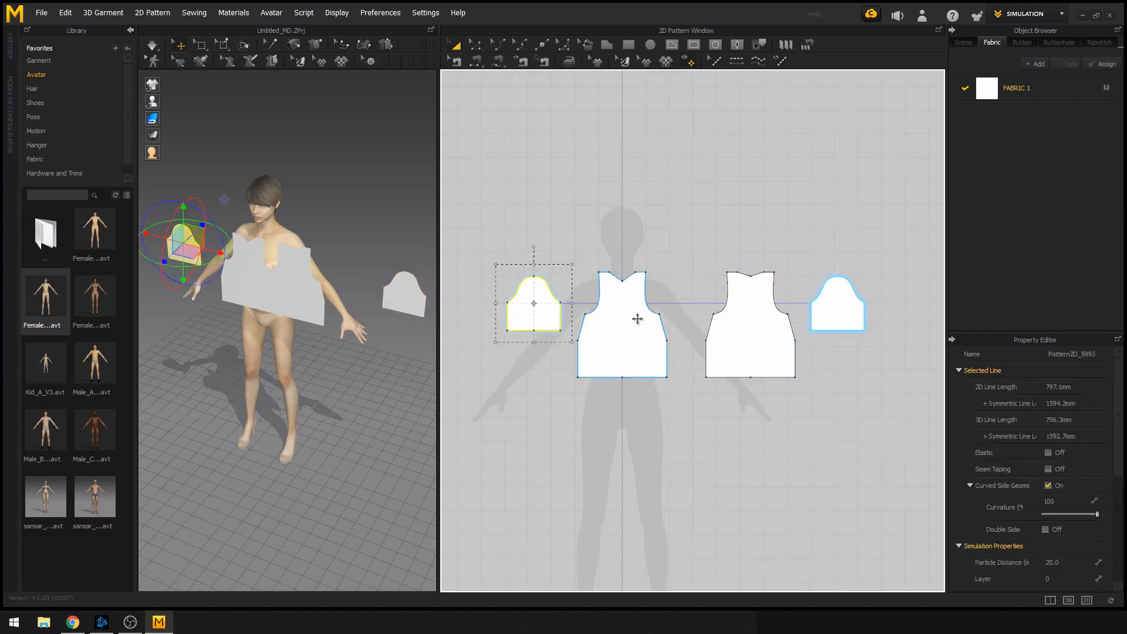
{"action": "scroll", "coordinate": [639, 319], "scroll_direction": "down", "scroll_amount": 2}
{"action": "left_click_drag", "start_coordinate": [678, 240], "coordinate": [814, 345]}
{"action": "left_click_drag", "start_coordinate": [865, 410], "coordinate": [865, 409]}
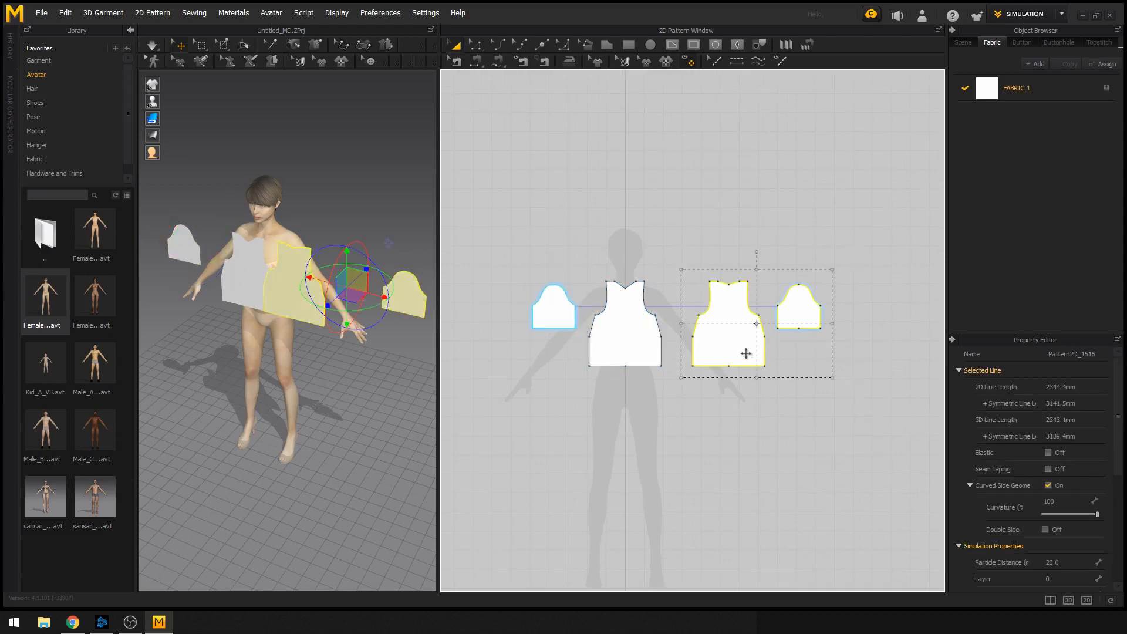
{"action": "left_click_drag", "start_coordinate": [745, 350], "coordinate": [733, 355]}
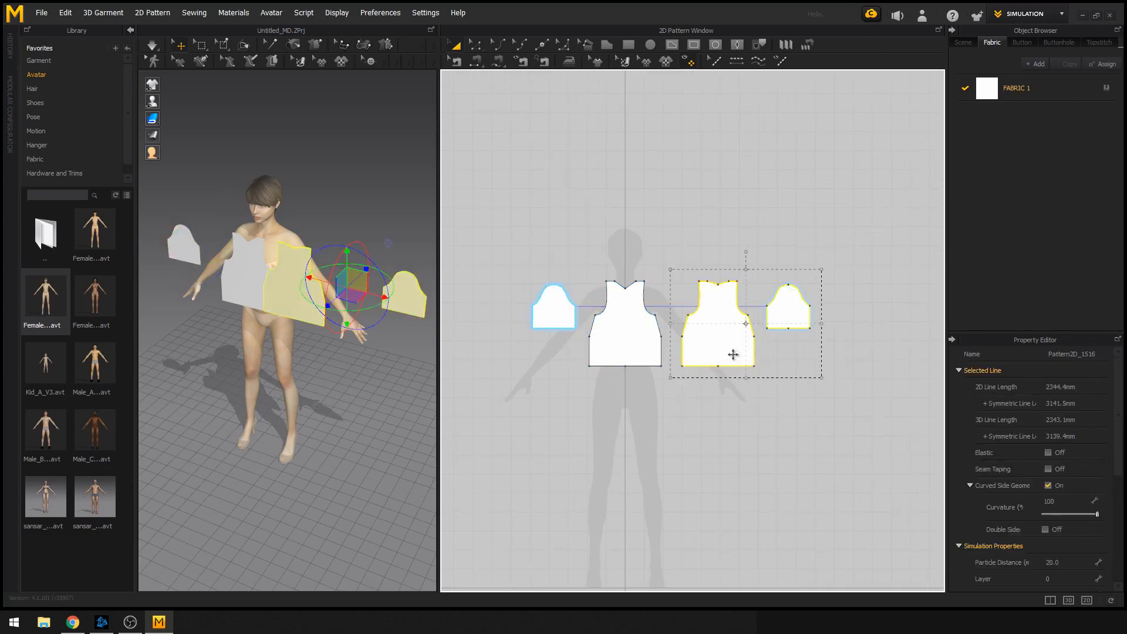
{"action": "left_click_drag", "start_coordinate": [519, 238], "coordinate": [820, 409]}
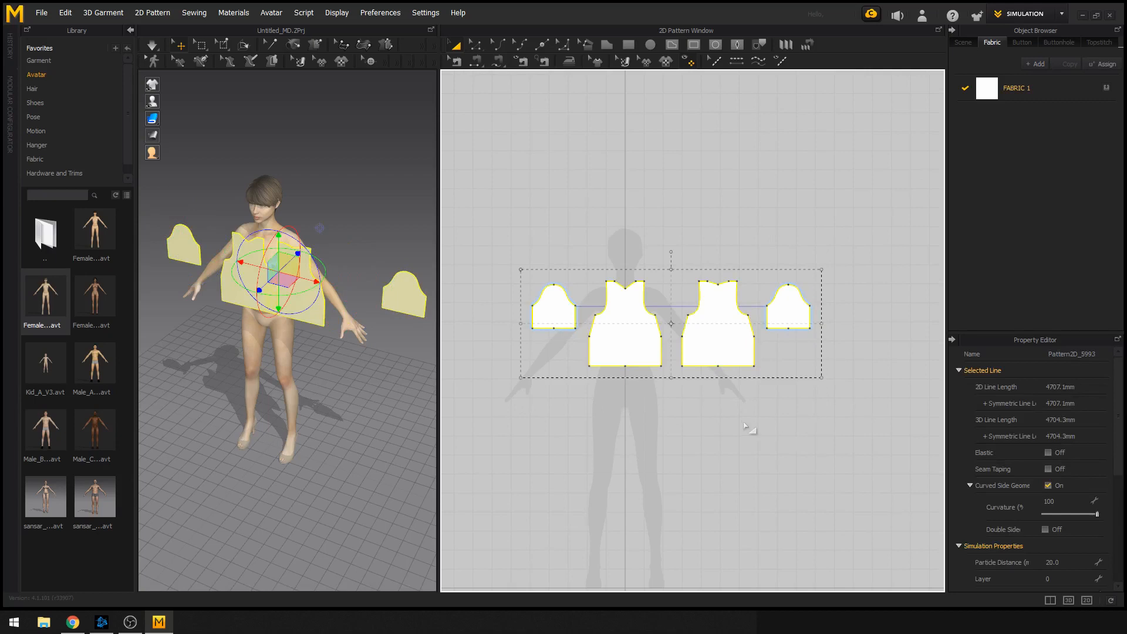
{"action": "scroll", "coordinate": [741, 428], "scroll_direction": "up", "scroll_amount": 2}
{"action": "left_click", "coordinate": [611, 192]}
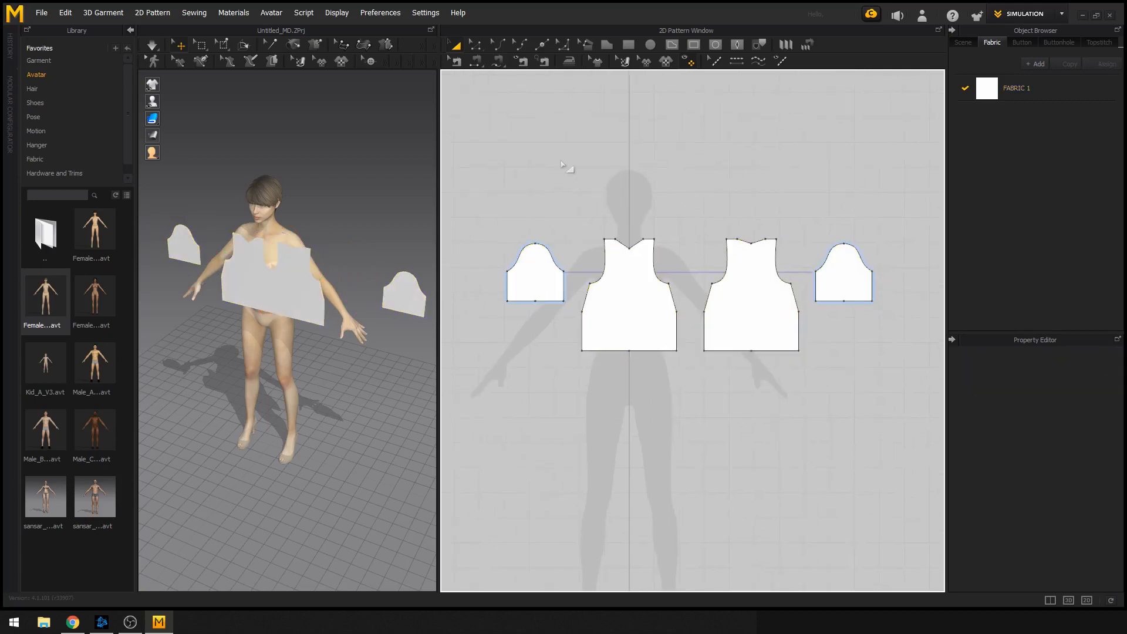
Deepen the front bodice's V-neckline by moving its centre point straight down.
{"action": "scroll", "coordinate": [568, 169], "scroll_direction": "up", "scroll_amount": 3}
{"action": "key", "text": "z"}
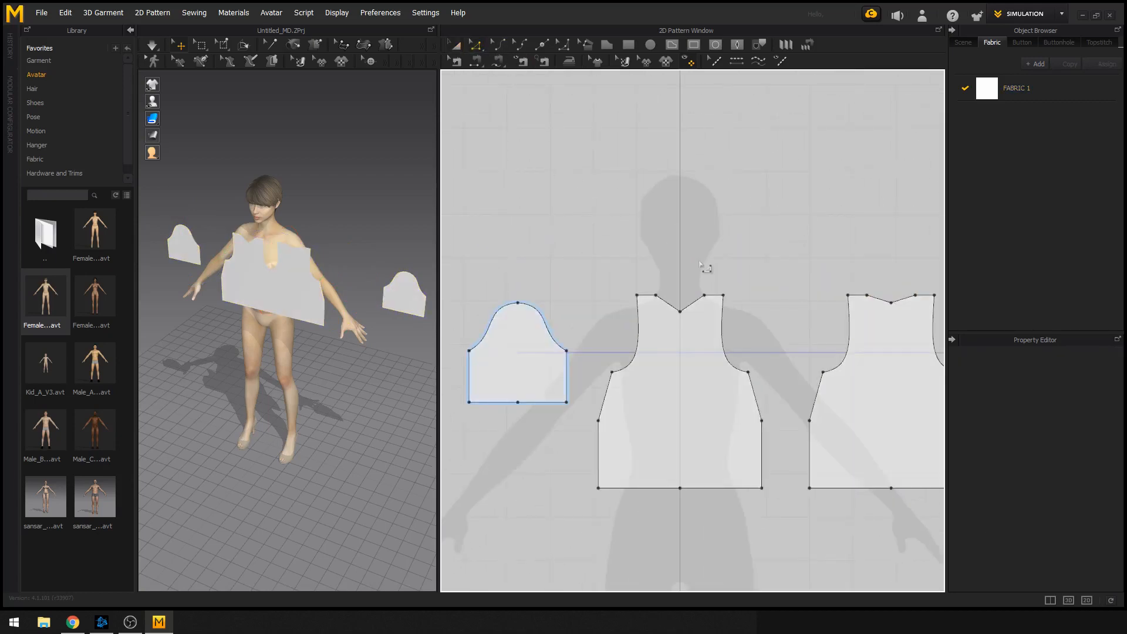
{"action": "left_click", "coordinate": [689, 319]}
{"action": "left_click_drag", "start_coordinate": [689, 319], "coordinate": [678, 344]}
{"action": "scroll", "coordinate": [745, 362], "scroll_direction": "down", "scroll_amount": 2}
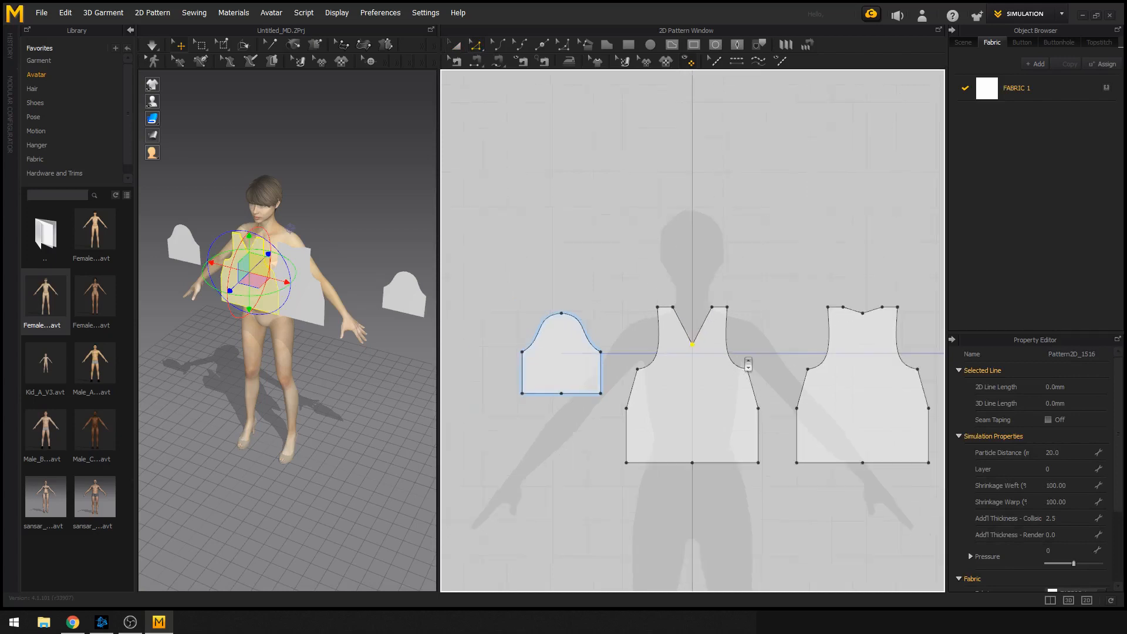
Select all four pattern pieces and move them together in the 3D scene to one side, clear of the avatar.
{"action": "middle_click_drag", "start_coordinate": [728, 359], "coordinate": [637, 344]}
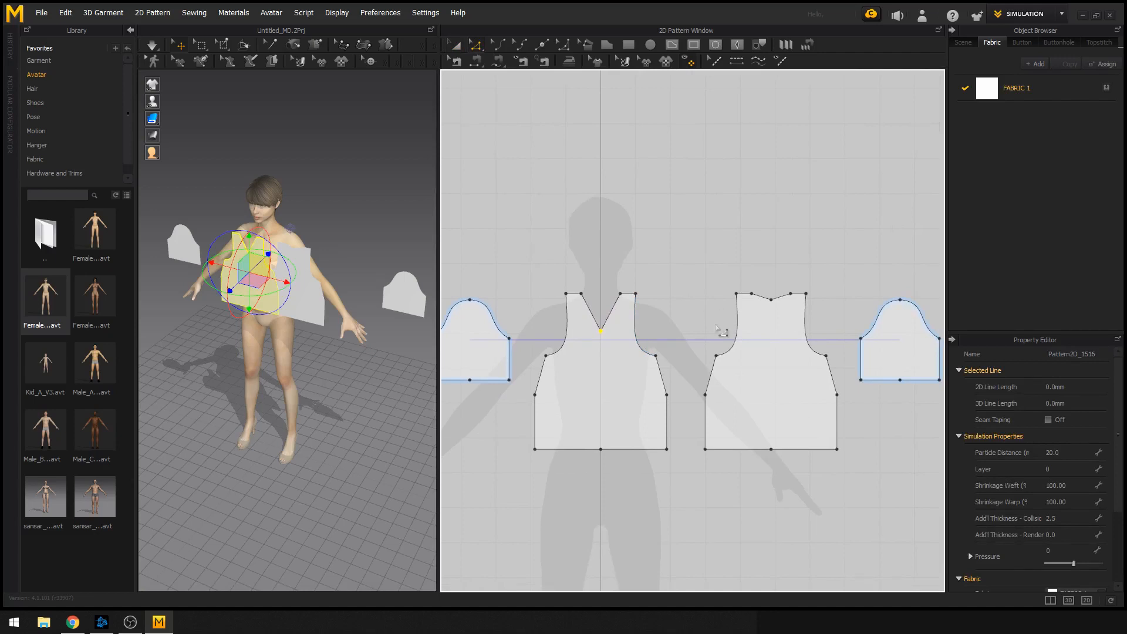
{"action": "scroll", "coordinate": [722, 332], "scroll_direction": "down", "scroll_amount": 2}
{"action": "middle_click_drag", "start_coordinate": [672, 335], "coordinate": [681, 288]}
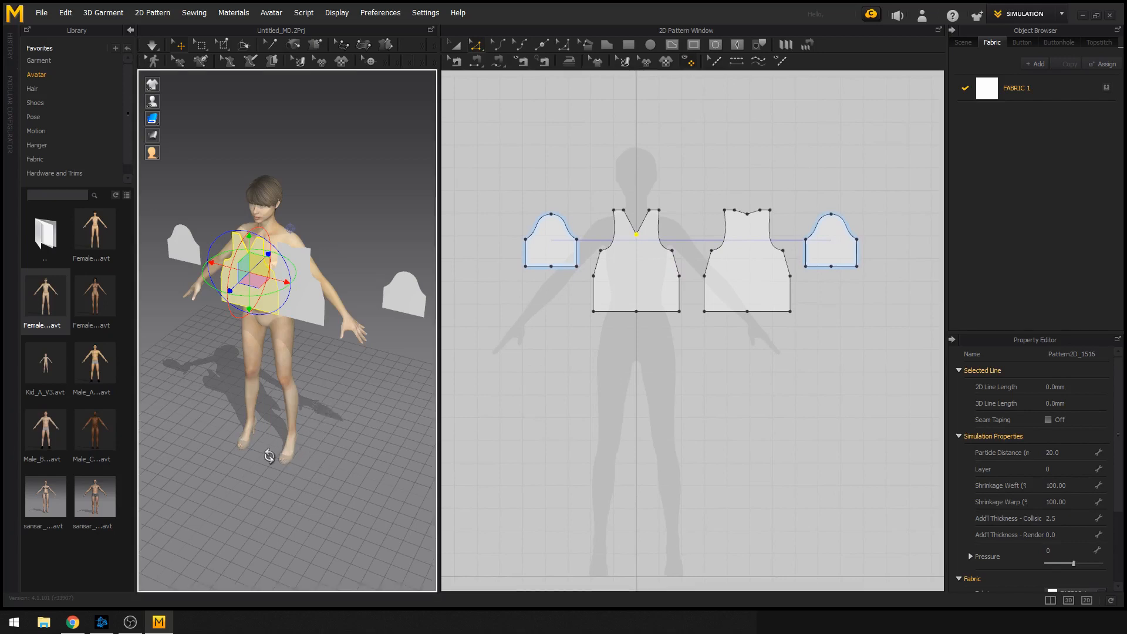
{"action": "right_click_drag", "start_coordinate": [269, 456], "coordinate": [305, 417]}
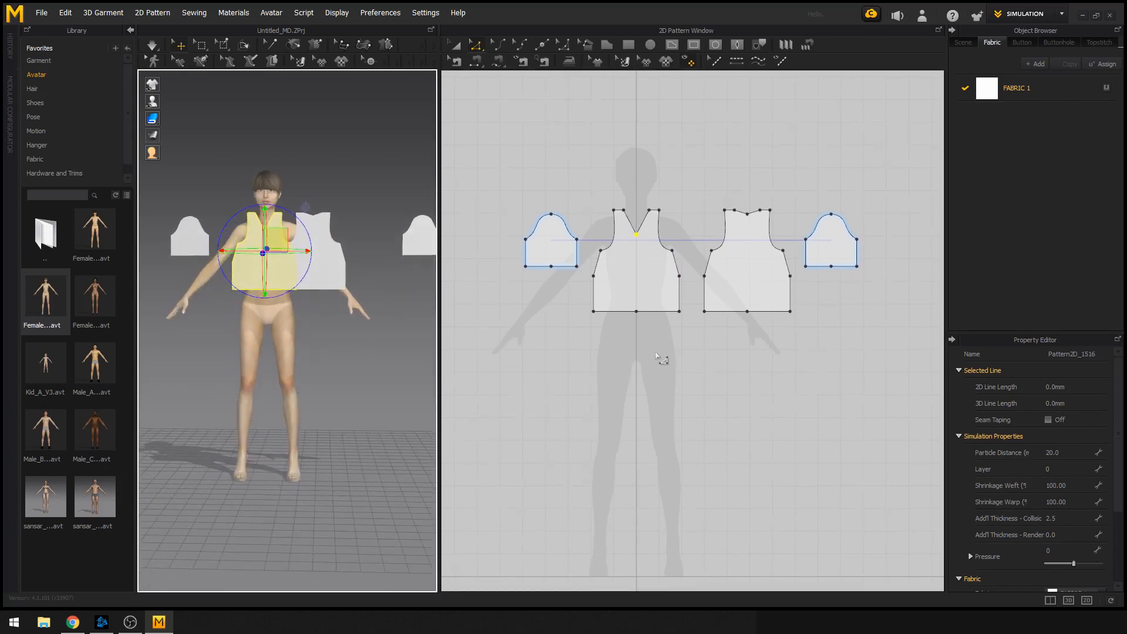
{"action": "scroll", "coordinate": [656, 355], "scroll_direction": "down", "scroll_amount": 2}
{"action": "left_click_drag", "start_coordinate": [526, 201], "coordinate": [893, 381]}
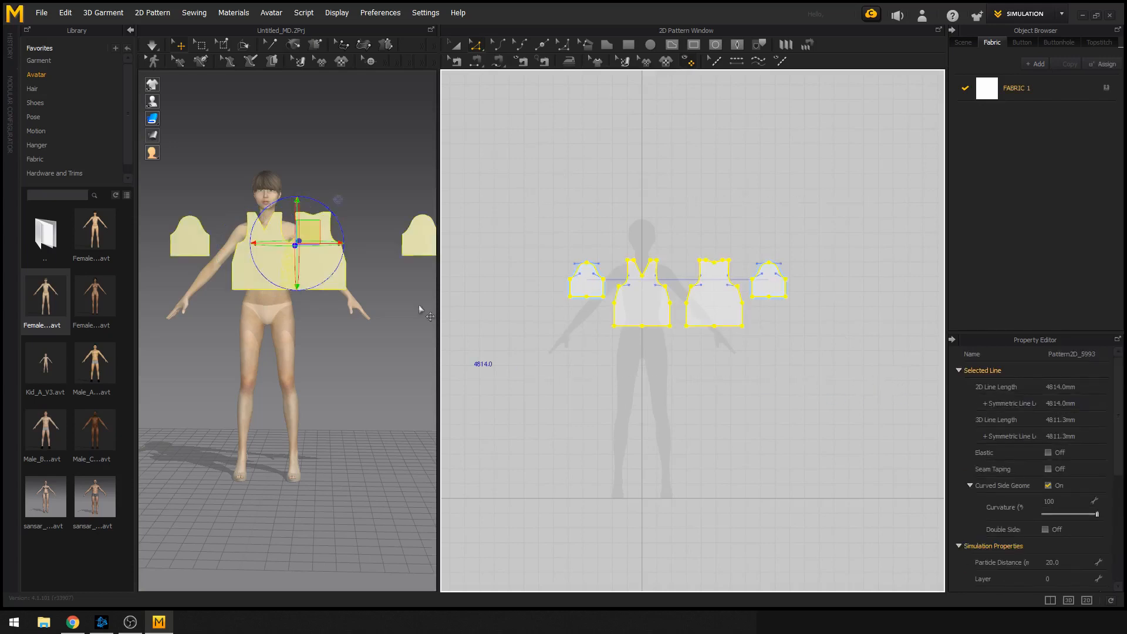
{"action": "right_click_drag", "start_coordinate": [419, 310], "coordinate": [308, 300]}
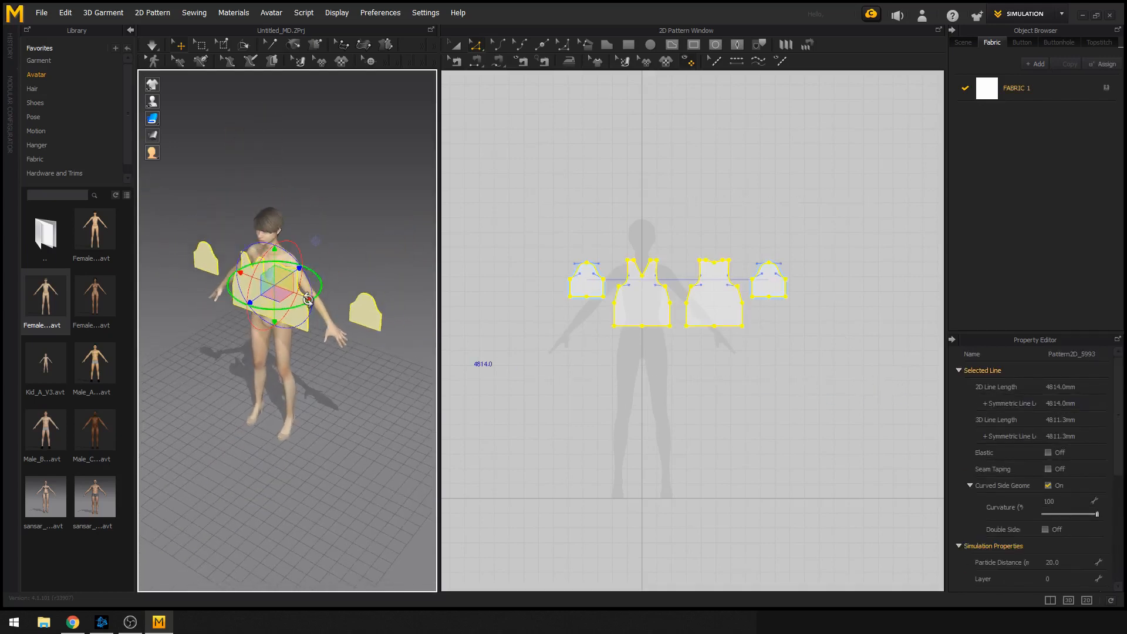
{"action": "left_click_drag", "start_coordinate": [307, 300], "coordinate": [437, 376]}
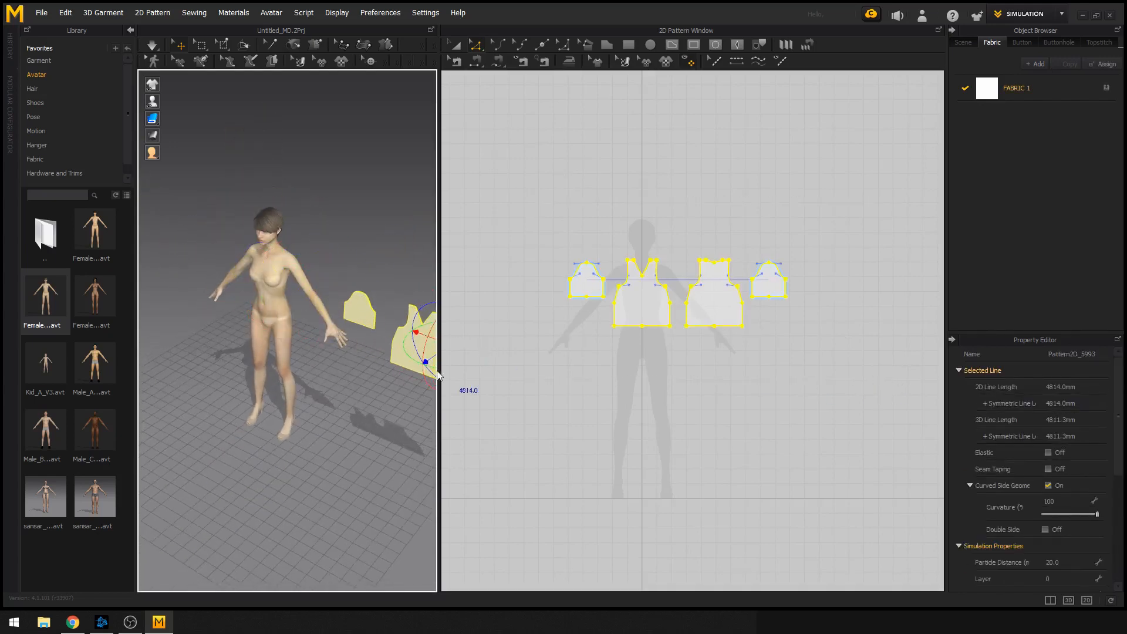
Move the back bodice piece sideways in the 3D scene so it stands separately between the front bodice and the outer sleeve.
{"action": "right_click_drag", "start_coordinate": [302, 426], "coordinate": [317, 397]}
{"action": "middle_click_drag", "start_coordinate": [404, 393], "coordinate": [355, 390]}
{"action": "left_click", "coordinate": [357, 383]}
{"action": "left_click", "coordinate": [359, 318]}
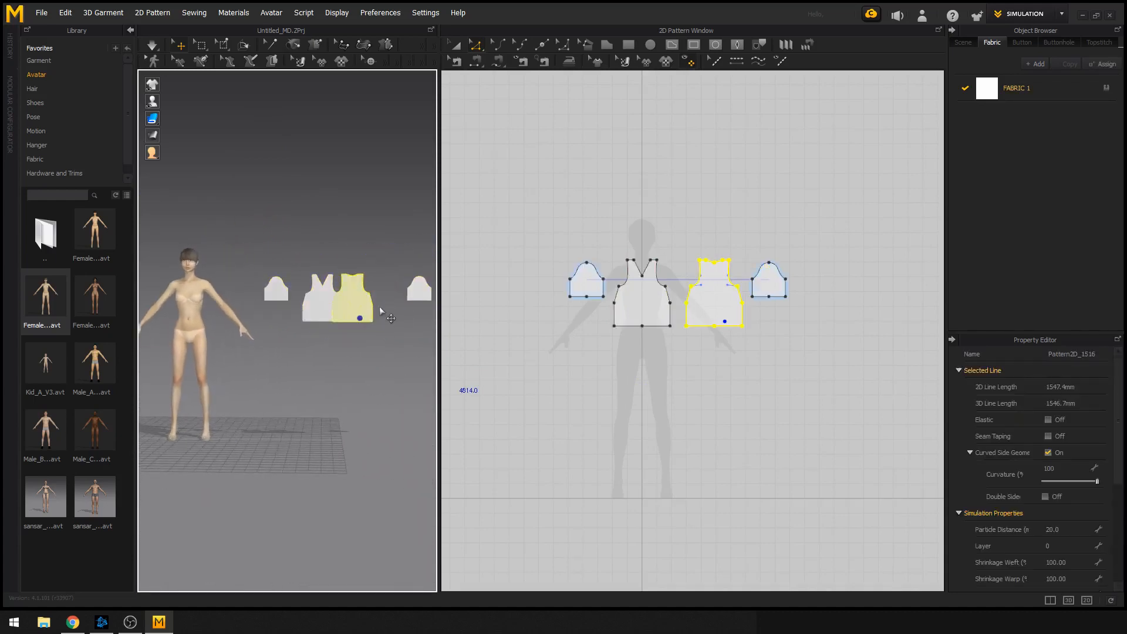
{"action": "left_click", "coordinate": [780, 313]}
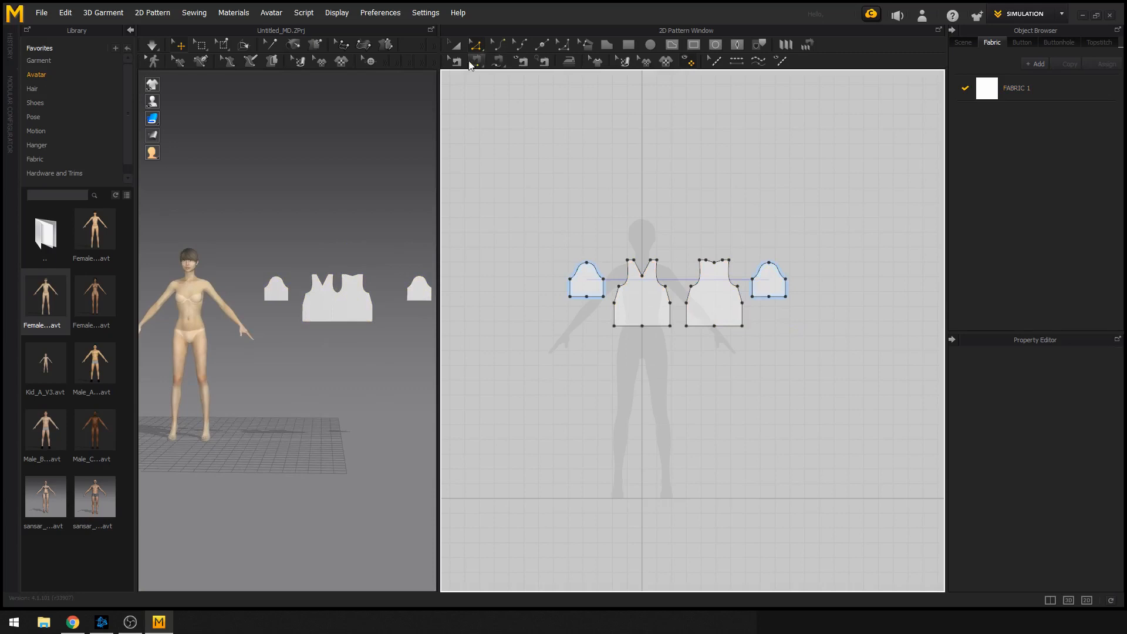
{"action": "key", "text": "a"}
{"action": "left_click", "coordinate": [721, 316]}
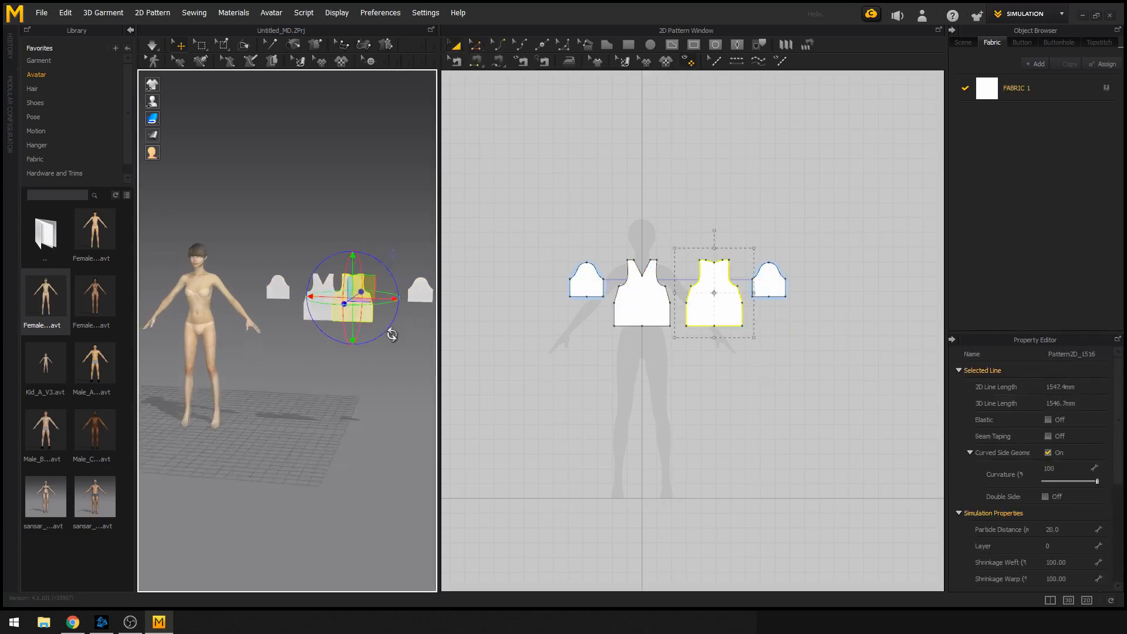
{"action": "right_click_drag", "start_coordinate": [391, 334], "coordinate": [377, 341]}
{"action": "left_click_drag", "start_coordinate": [368, 288], "coordinate": [387, 286]}
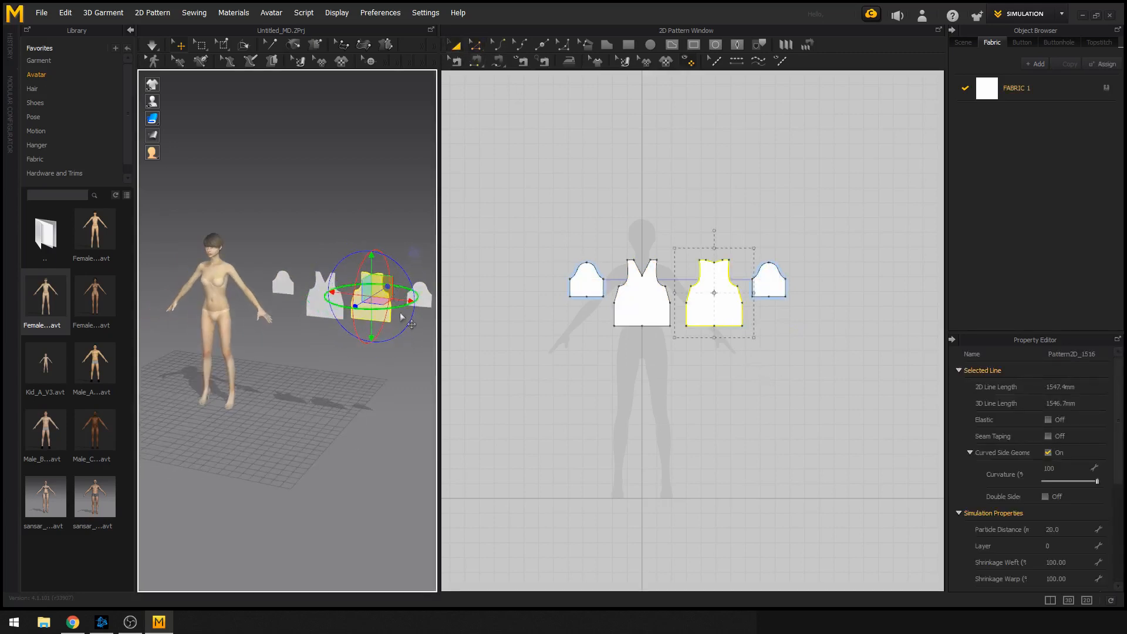
{"action": "left_click", "coordinate": [376, 385]}
{"action": "right_click_drag", "start_coordinate": [376, 385], "coordinate": [305, 394]}
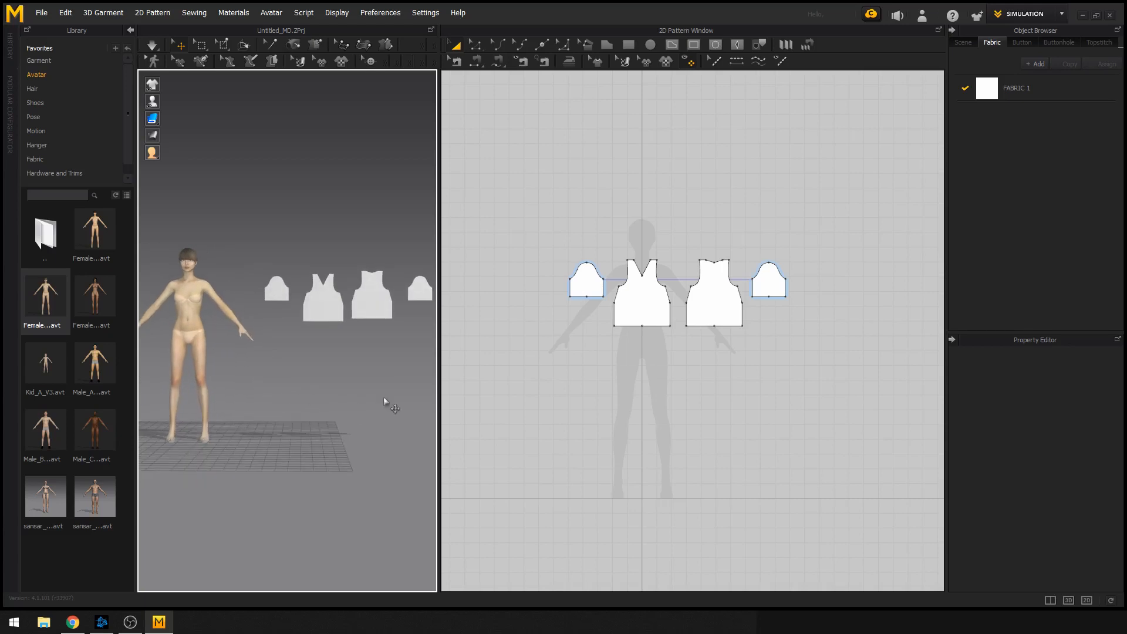